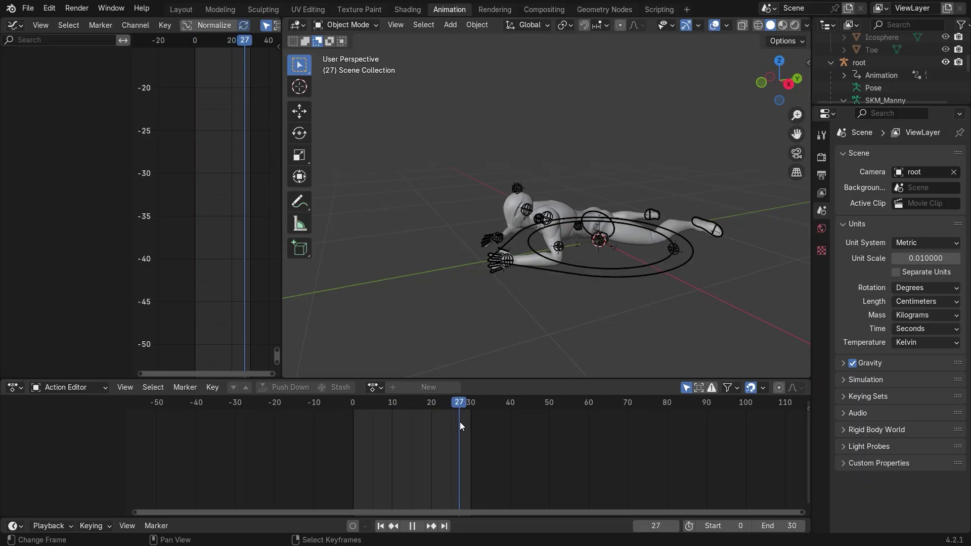
- Review the Prone animation back to frame 0 with the root rig temporarily hidden
drag(459, 421, 364, 428)
click(946, 63)
middle_drag(575, 207, 629, 222)
drag(379, 408, 336, 430)
middle_drag(660, 218, 587, 249)
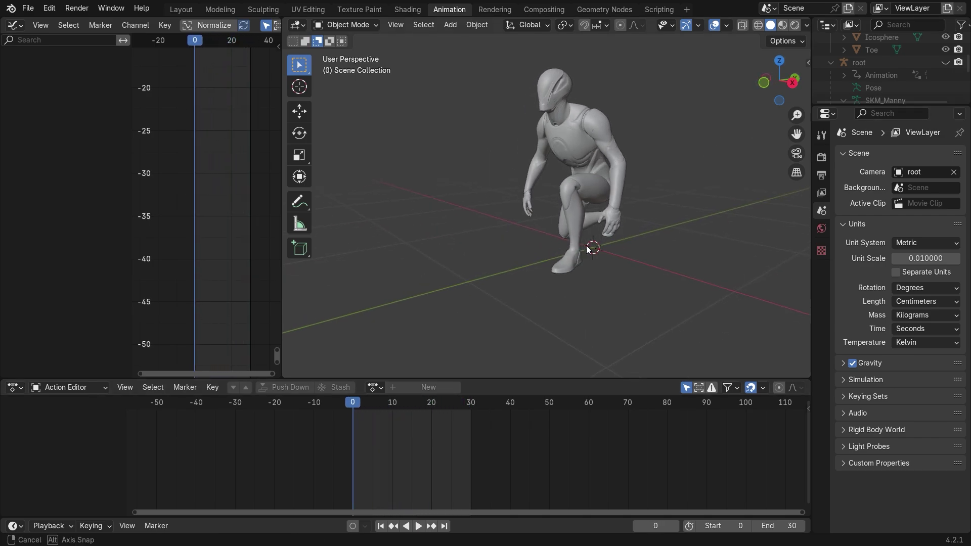
middle_drag(567, 191, 587, 213)
click(946, 62)
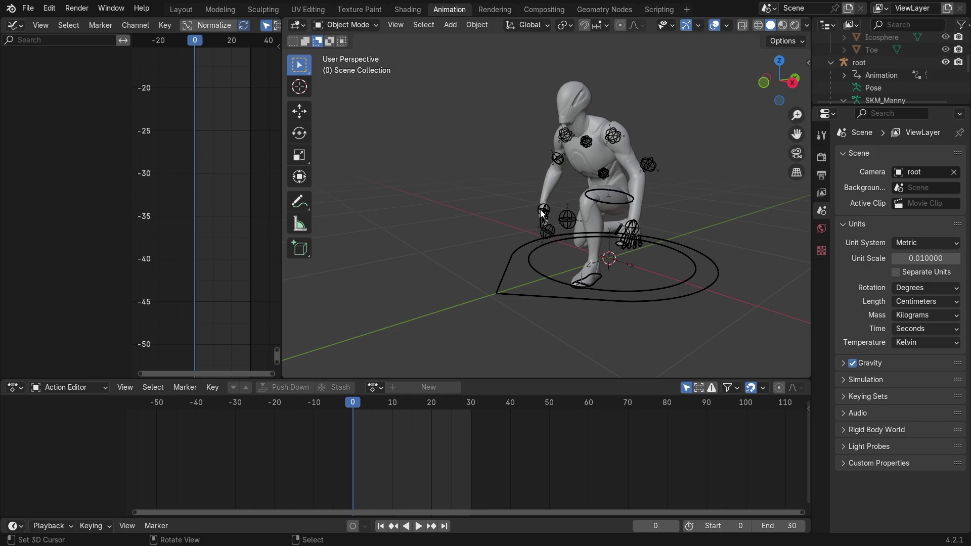
- Add a Plain Axes empty and move it along Y to about -111 cm, showing its transform values
click(448, 25)
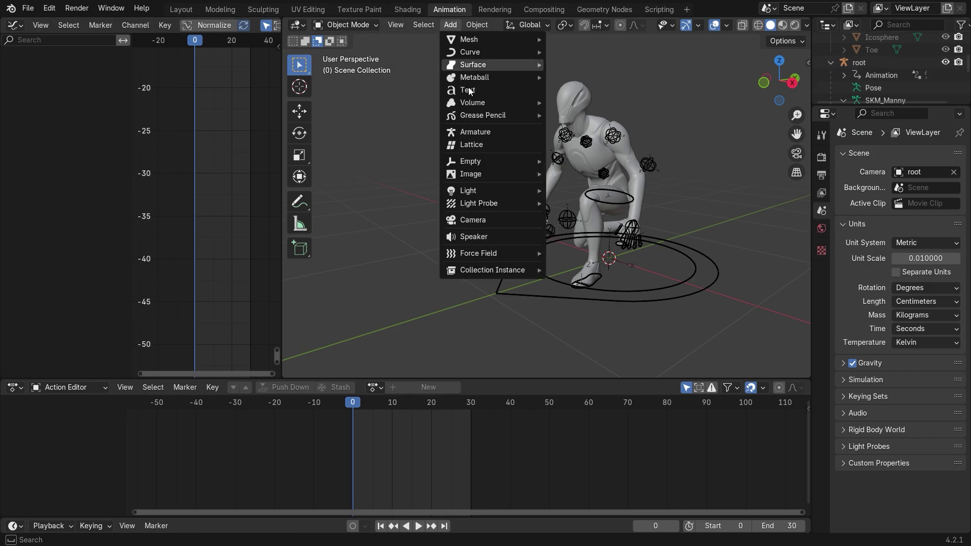
mouse_move(478, 160)
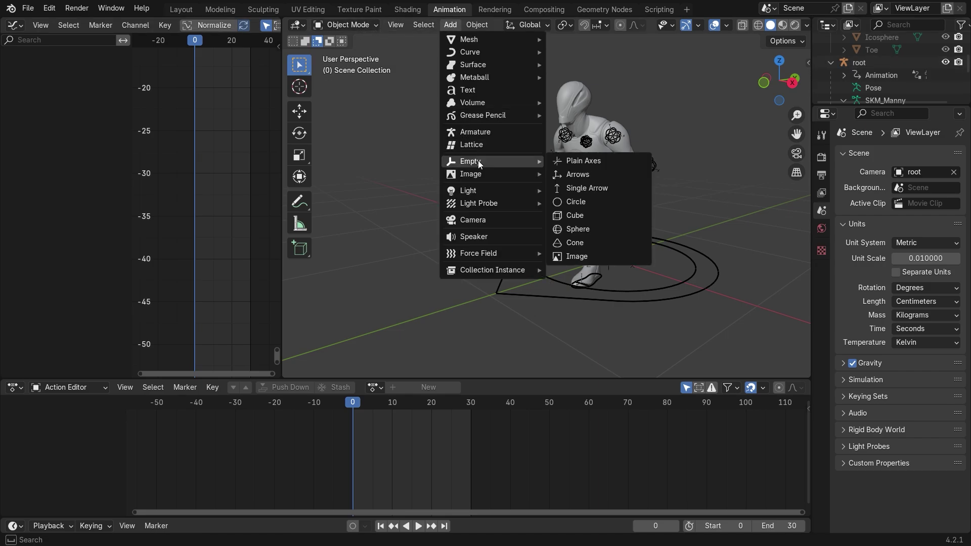
click(595, 160)
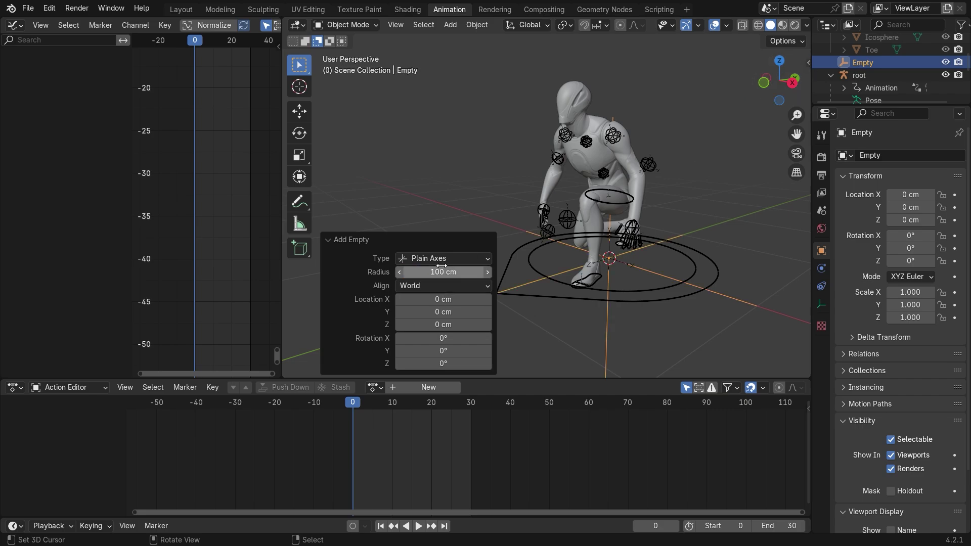
key(g)
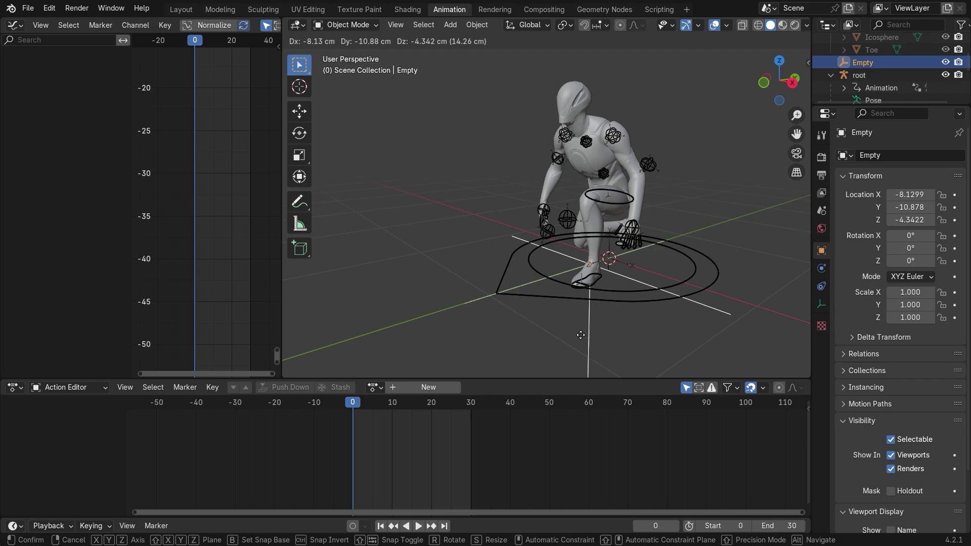
key(y)
click(473, 352)
click(810, 63)
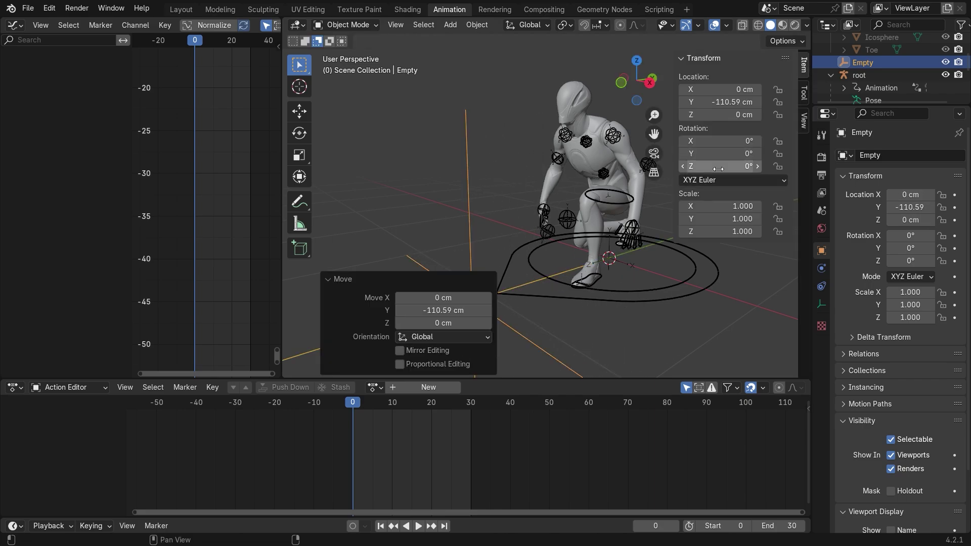
- Put the root armature in Pose Mode and select the Hand_IK_R control at frame 15
shift+middle_drag(558, 299, 563, 209)
scroll(564, 203, up, 1)
click(562, 163)
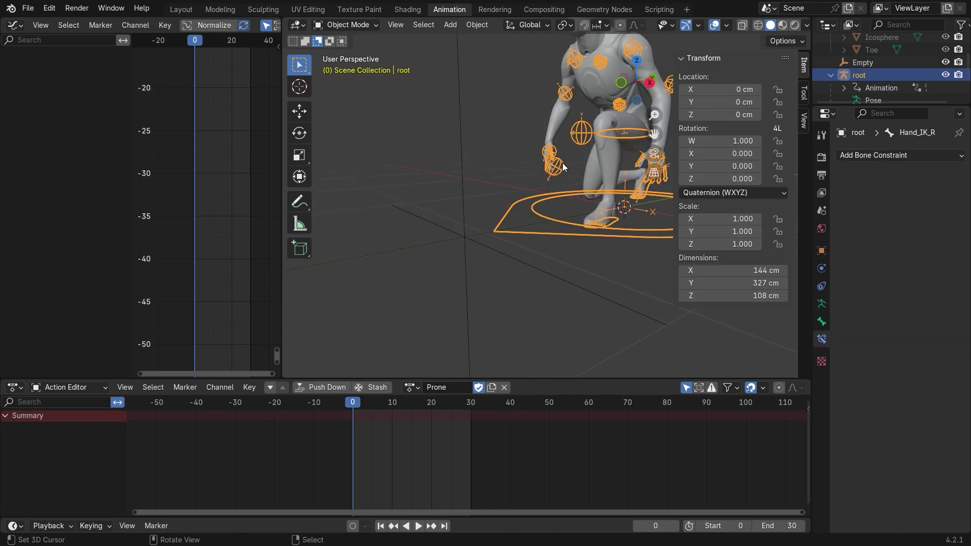
click(459, 127)
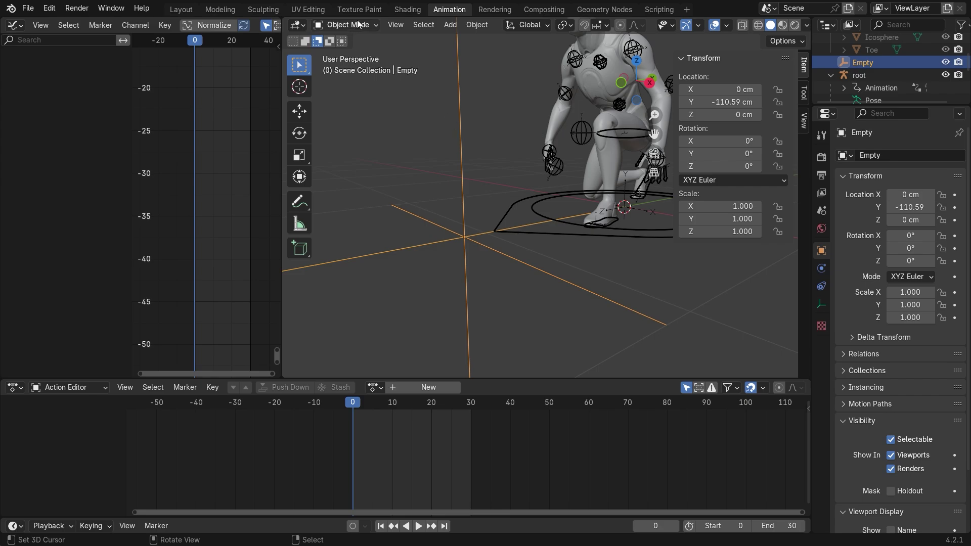
click(561, 165)
click(349, 67)
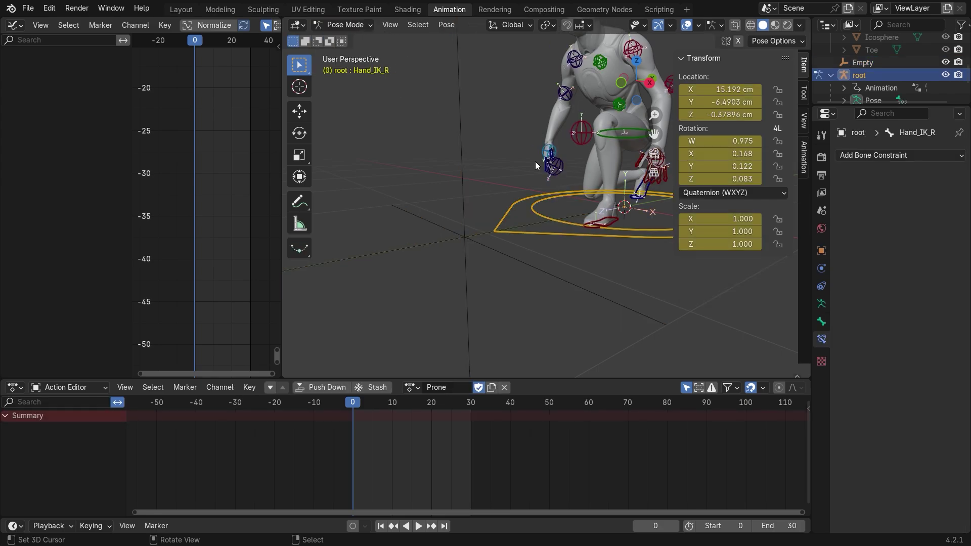
drag(363, 426, 413, 415)
scroll(547, 189, up, 3)
click(548, 190)
scroll(499, 223, down, 1)
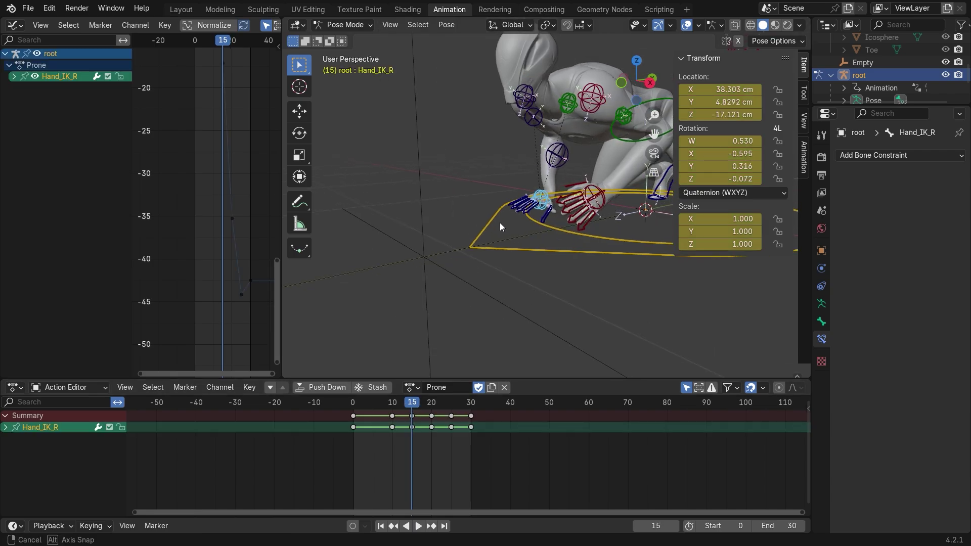
- Examine the right hand's ground contact at frame 15 from the front and the side
middle_drag(500, 222, 584, 203)
key(space)
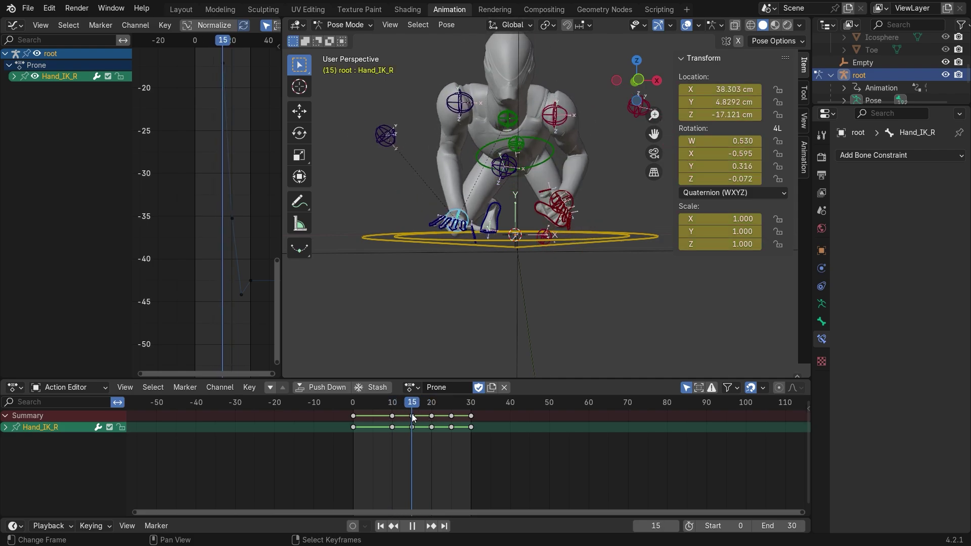
key(space)
scroll(533, 222, down, 2)
middle_drag(535, 219, 427, 230)
scroll(490, 263, up, 2)
scroll(515, 253, down, 2)
middle_drag(512, 274, 532, 268)
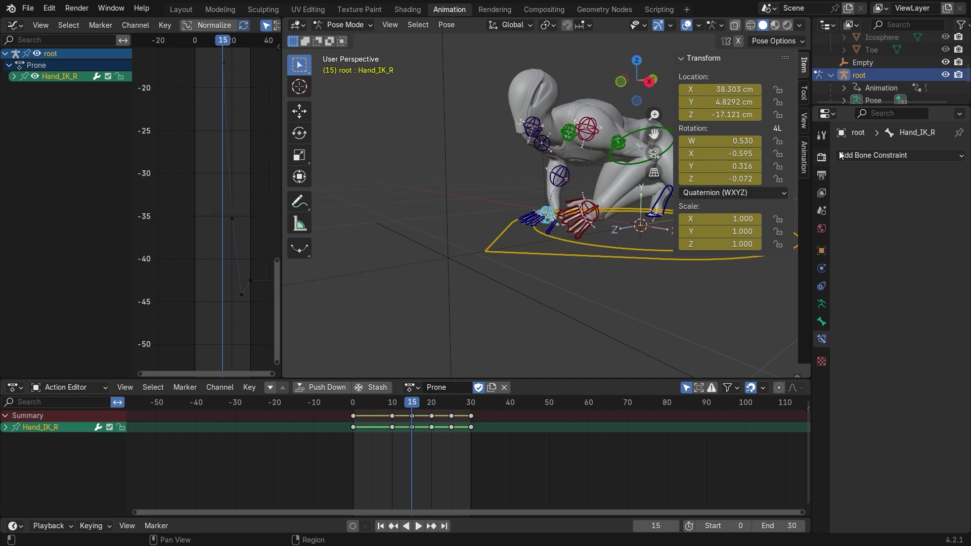
- Add a Copy Transforms constraint to Hand_IK_R targeting the empty, and rename the empty RHandProneTransforms
click(850, 156)
click(751, 230)
click(902, 194)
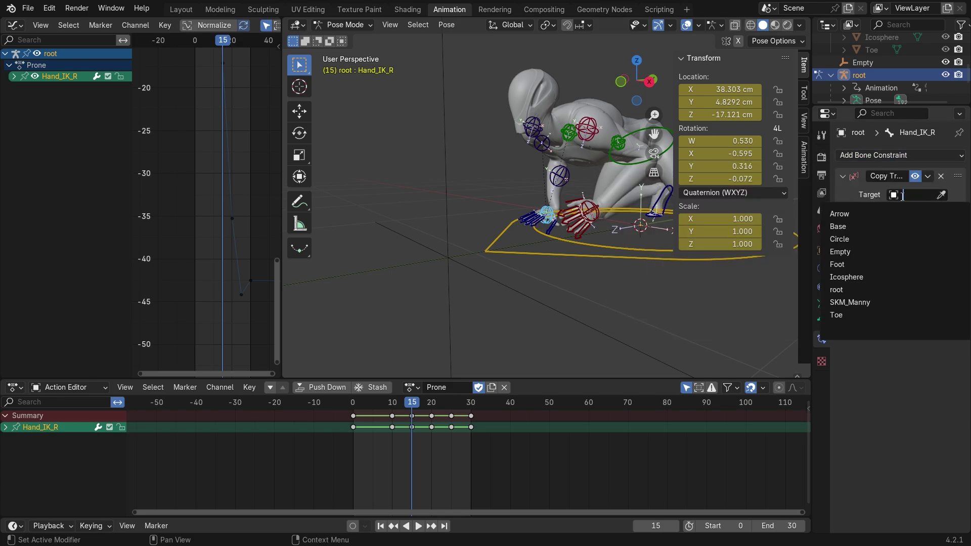
click(855, 252)
double_click(875, 62)
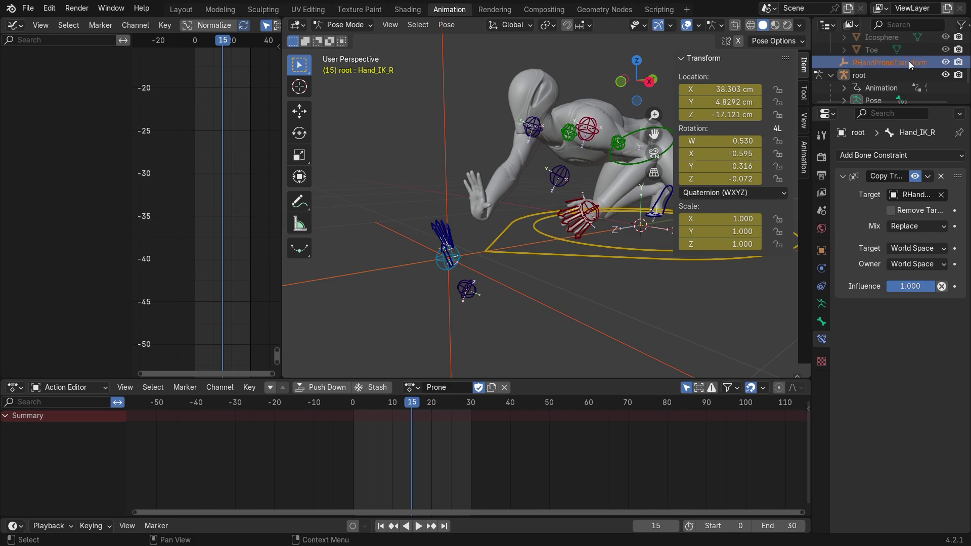
- In Object Mode and the right orthographic view, rotate the RHandProneTransforms empty by -90° about the view axis
scroll(478, 296, up, 2)
drag(424, 401, 380, 429)
middle_drag(467, 300, 447, 208)
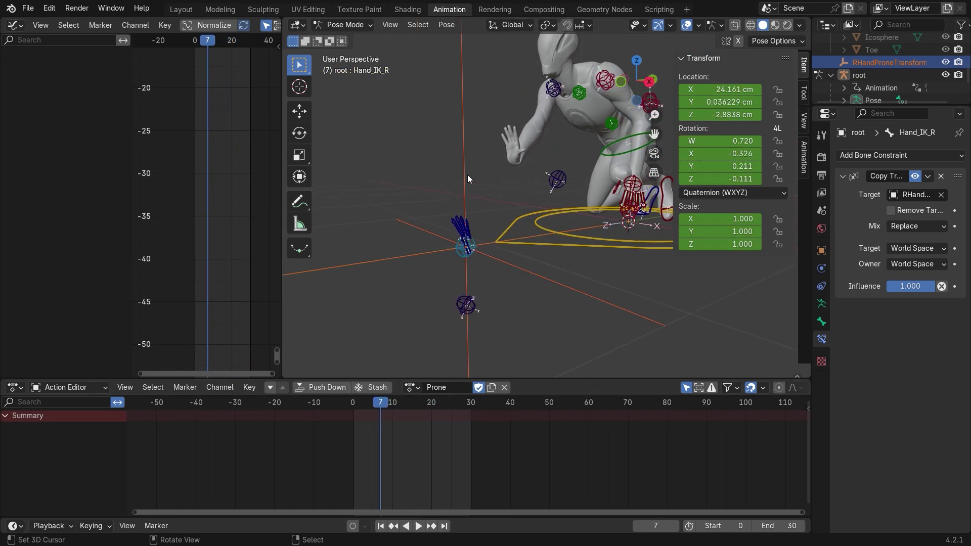
key(KP_3)
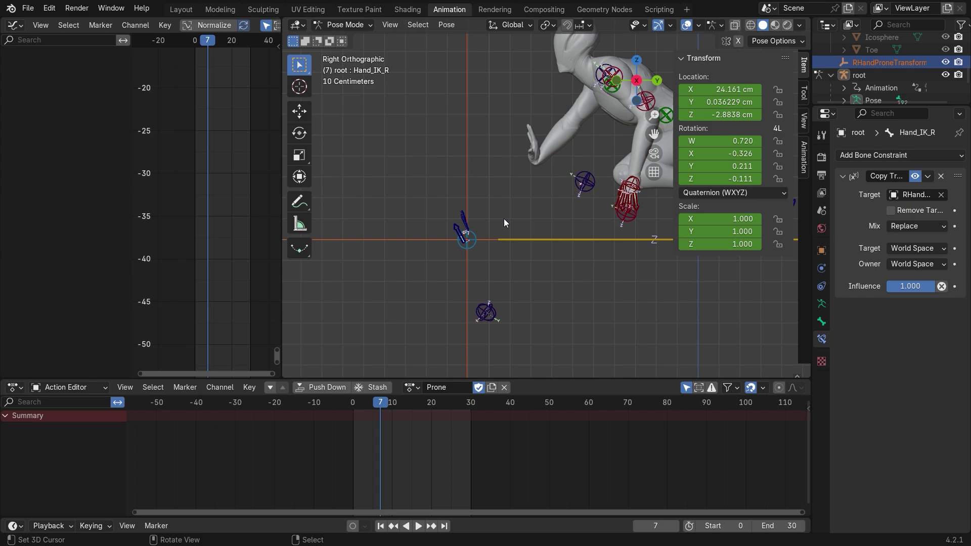
click(349, 25)
click(348, 39)
right_click(466, 126)
key(r)
click(376, 241)
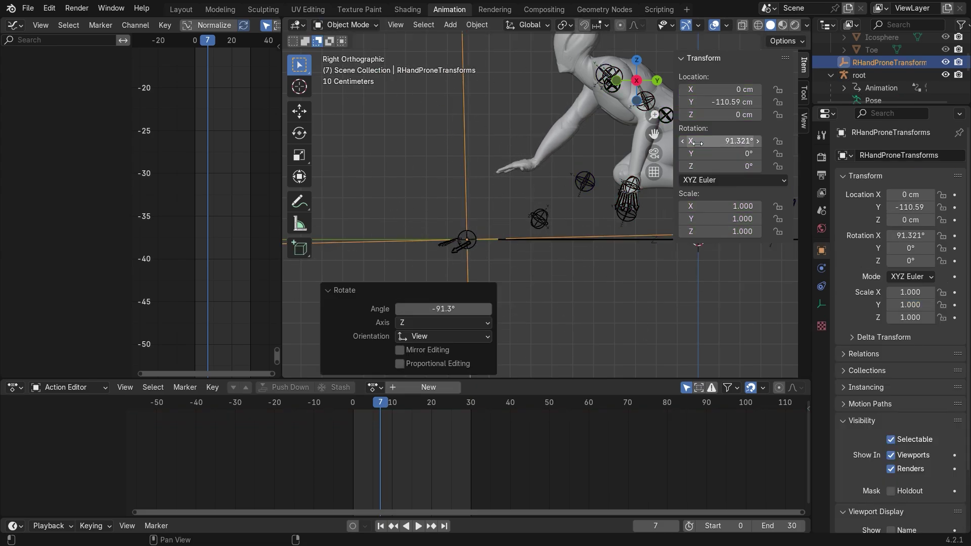
click(444, 309)
text(-90)
key(Return)
- Move the empty to the right hand's ground contact at frame 15, about Y -61 cm and Z 1.6 cm
key(g)
click(618, 234)
drag(386, 415, 412, 414)
scroll(608, 286, up, 3)
key(g)
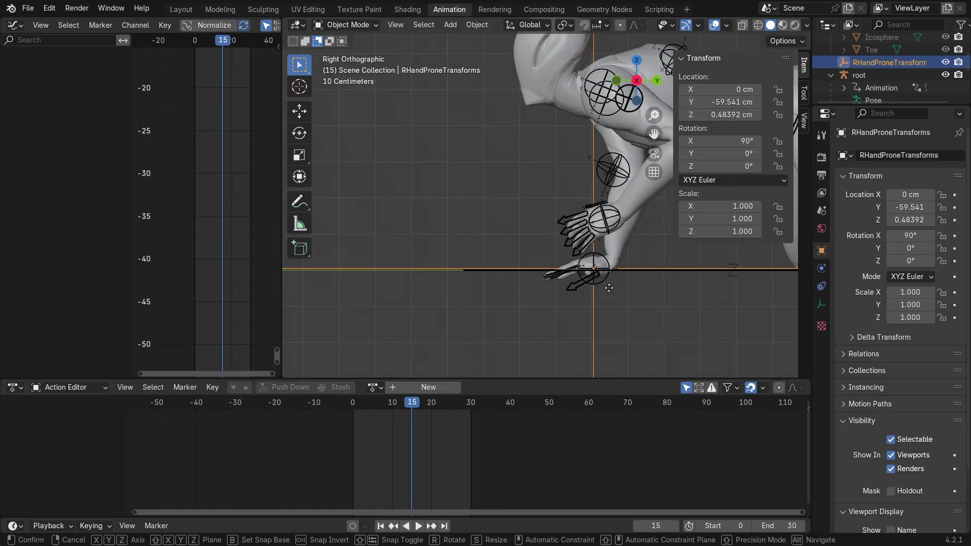
click(604, 282)
- Rotate the empty about 29° around Z and shift it to about X -22.7 cm, Y -60.7 cm
scroll(596, 307, down, 1)
middle_drag(596, 307, 653, 318)
key(r)
key(z)
click(604, 252)
key(g)
key(x)
click(538, 257)
key(g)
key(y)
click(540, 257)
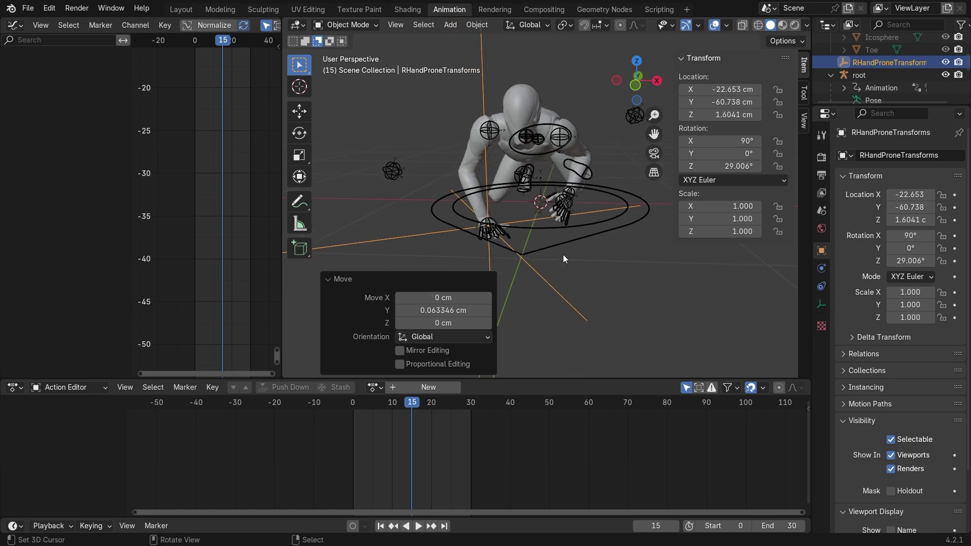
- Check the planted right hand around frames 14 and 15, then return to frame 0
mouse_move(563, 253)
middle_down()
mouse_move(620, 241)
mouse_move(556, 253)
middle_up()
drag(402, 396, 412, 427)
middle_drag(455, 283, 412, 369)
key(space)
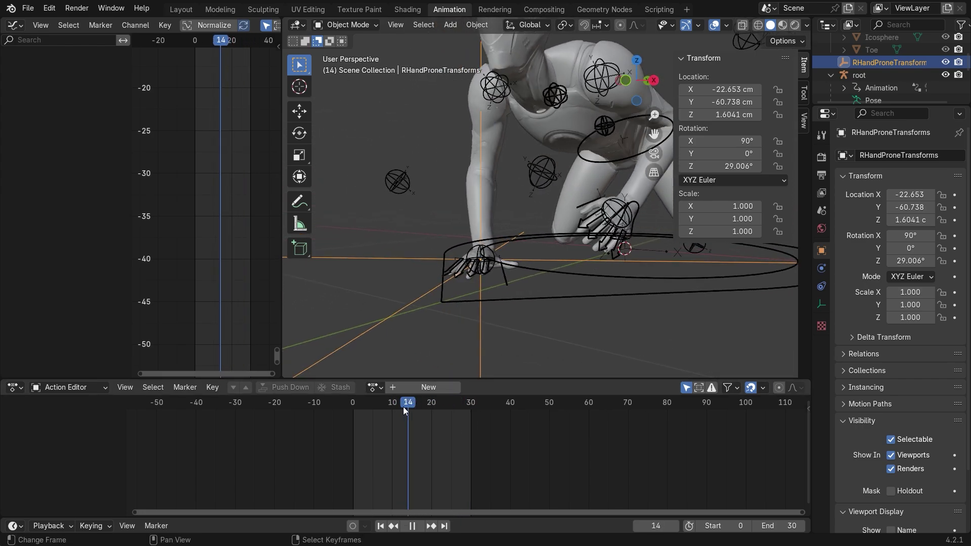
drag(401, 414, 305, 416)
scroll(548, 202, down, 2)
middle_drag(548, 202, 539, 190)
- In Pose Mode, set the Copy Transforms influence on Hand_IK_R to 0.000 and keyframe it at frame 0
click(534, 237)
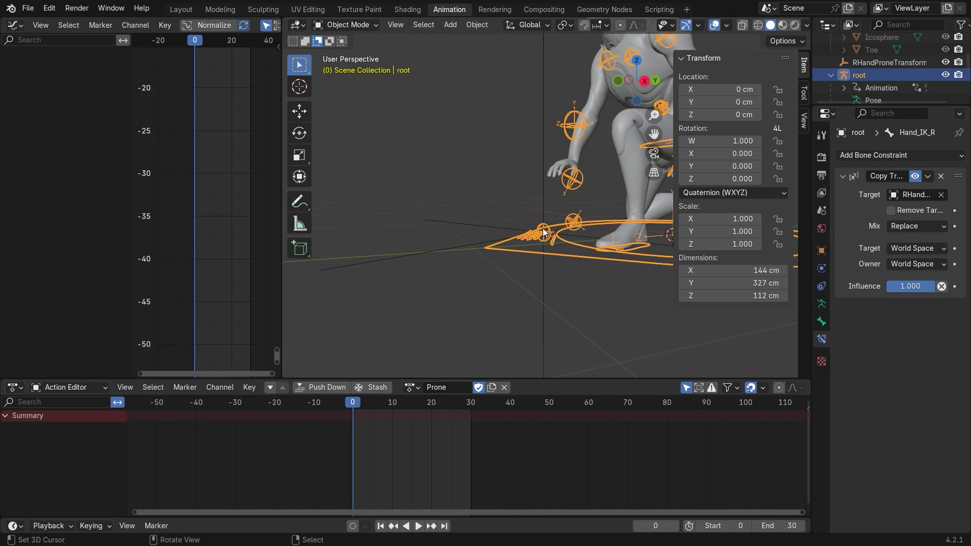
click(346, 66)
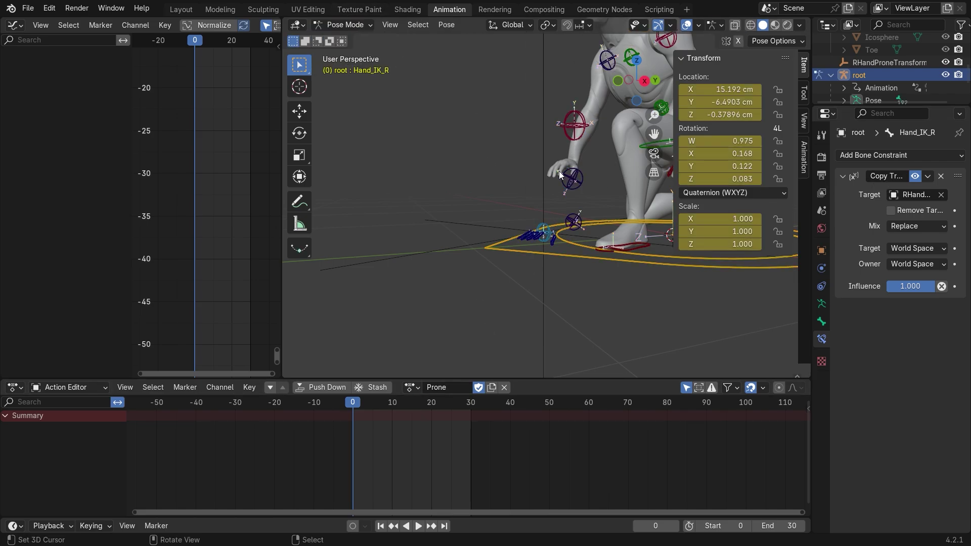
click(586, 176)
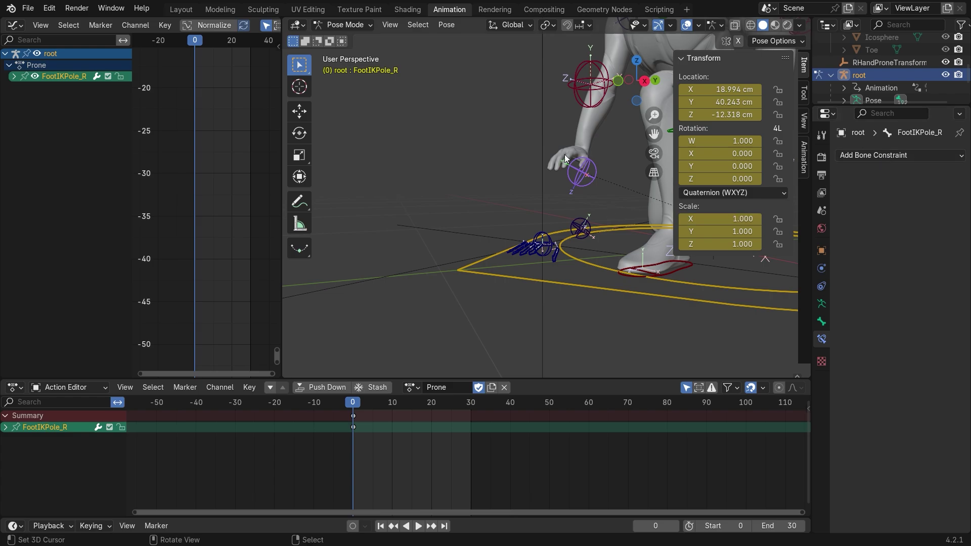
click(544, 245)
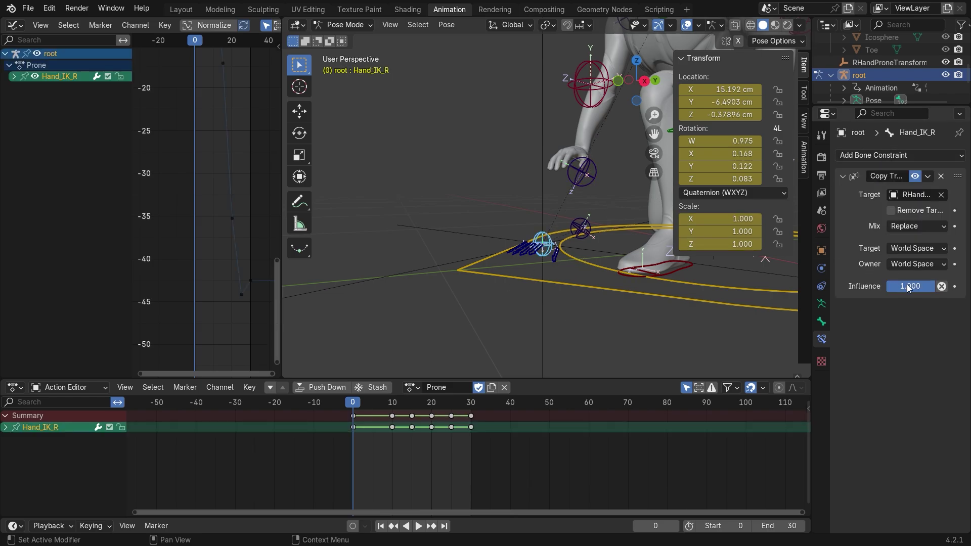
drag(914, 286, 864, 286)
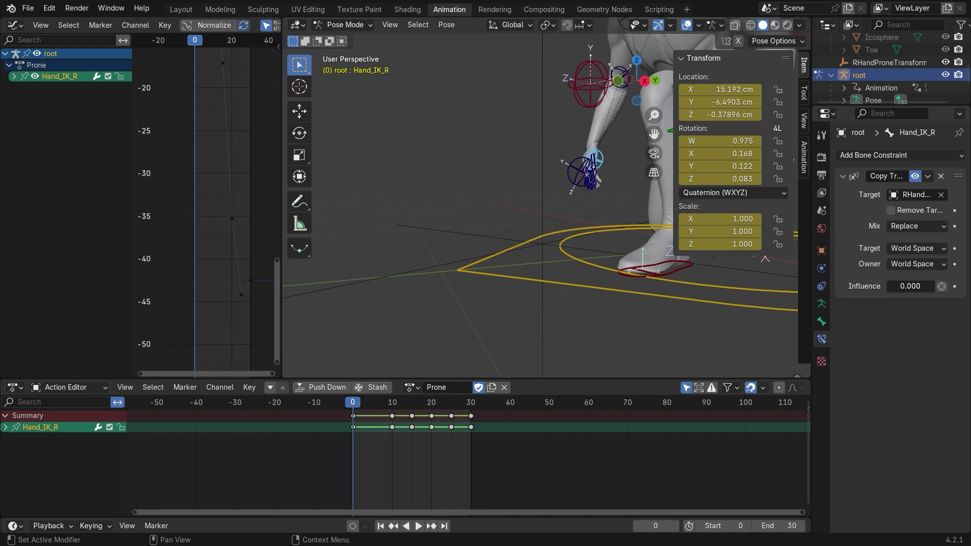
key(i)
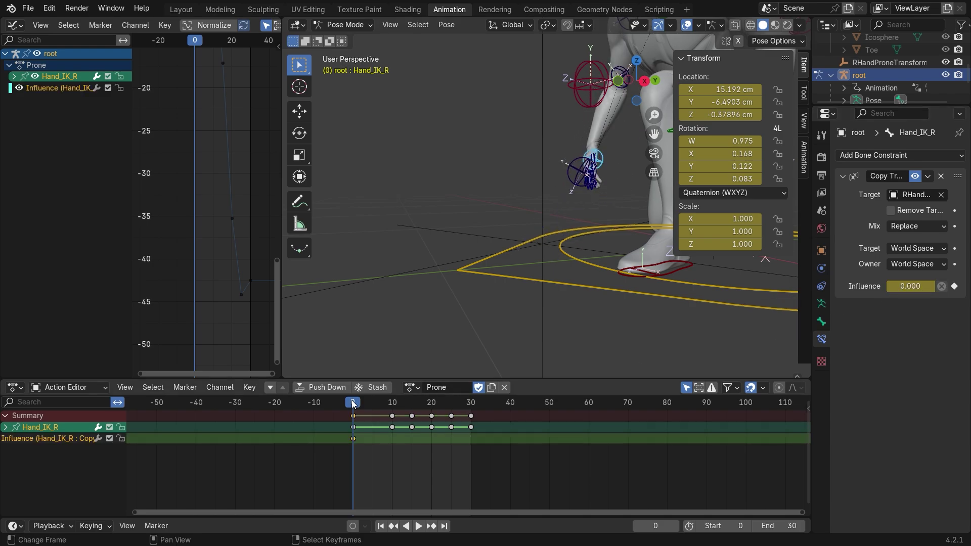
- Try the influence at 1.000 on frame 10, then key it as 0.000 on frame 10 and 1.000 on frame 15
drag(353, 403, 392, 407)
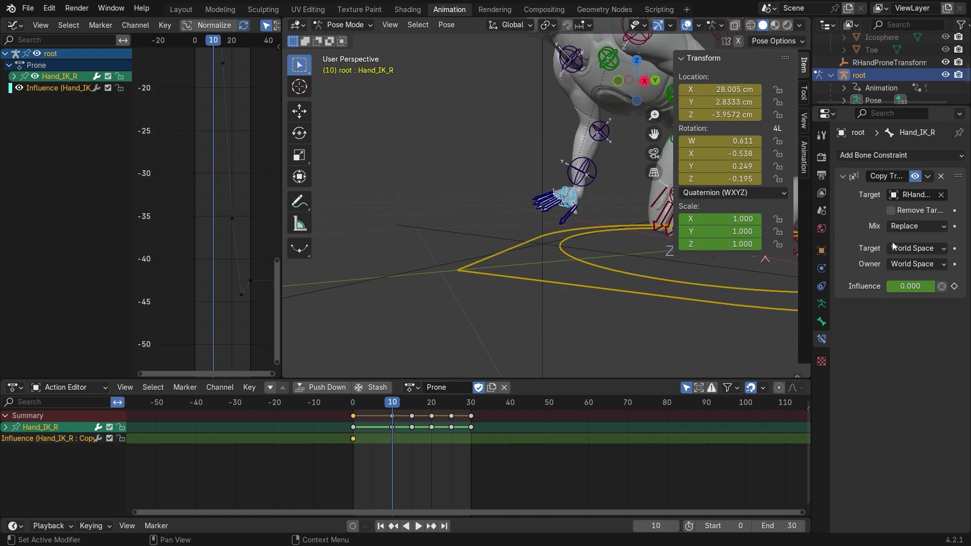
drag(902, 287, 952, 287)
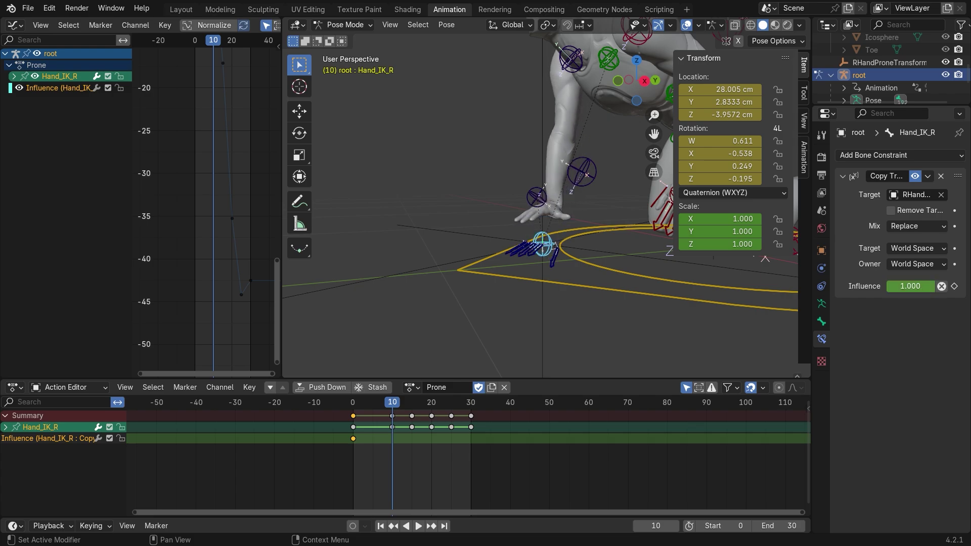
middle_drag(435, 319, 415, 390)
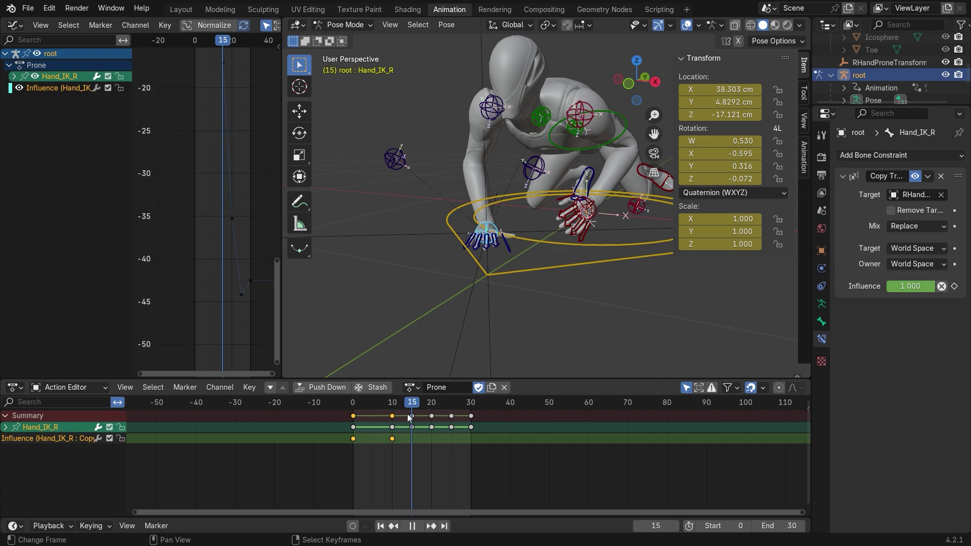
mouse_move(381, 419)
mouse_down()
mouse_move(411, 421)
mouse_move(393, 405)
mouse_up()
click(954, 287)
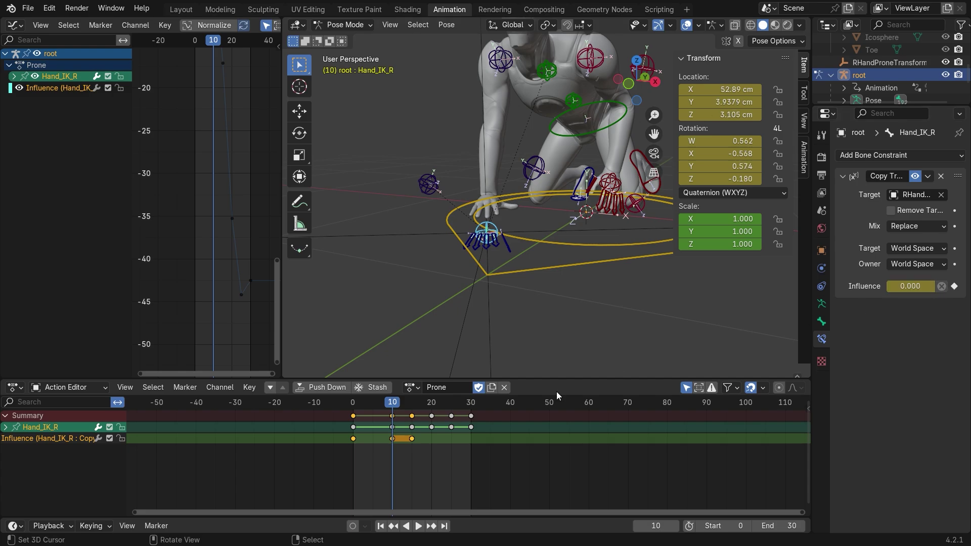
- Delete all of the right hand control's keyframes at frame 10, including the influence key
click(393, 417)
key(Delete)
key(space)
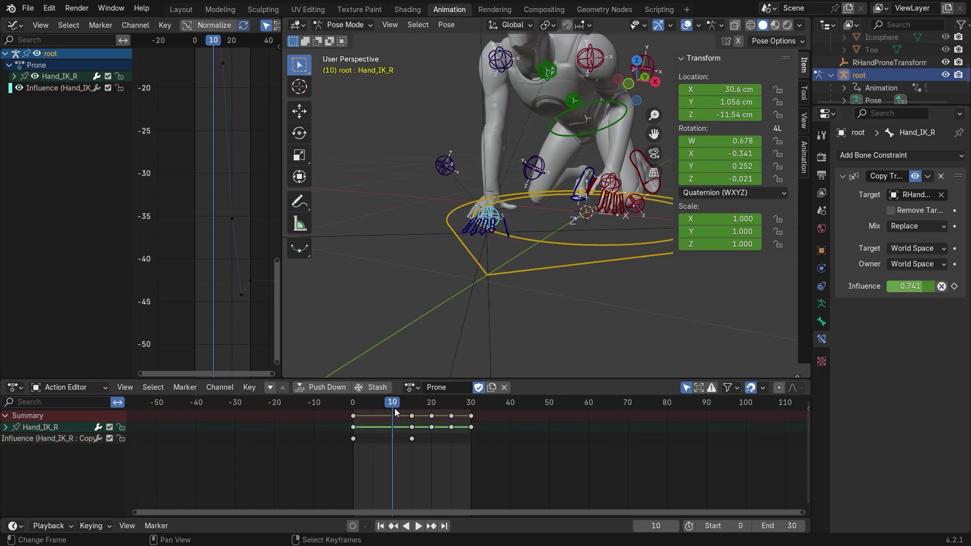
- Hide the root rig and the RHandProneTransforms empty, and review the animation from frame 0 to frame 30
drag(435, 434, 328, 448)
click(946, 75)
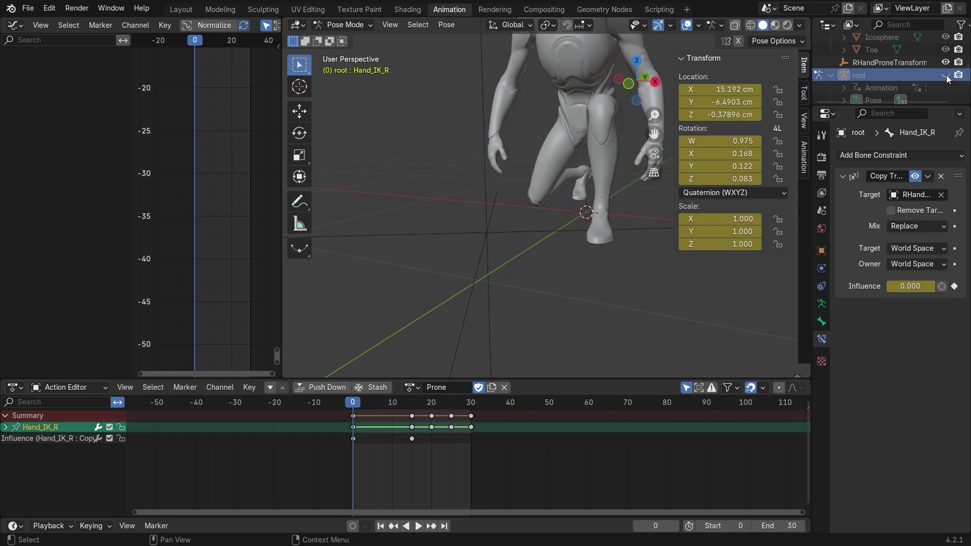
click(946, 62)
middle_drag(492, 163, 589, 145)
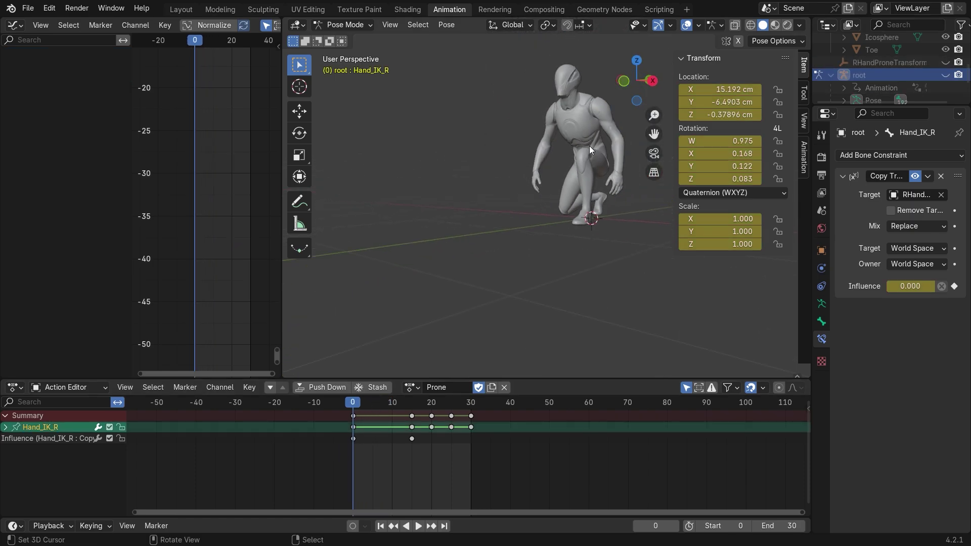
key(space)
drag(412, 428, 471, 439)
scroll(501, 246, up, 2)
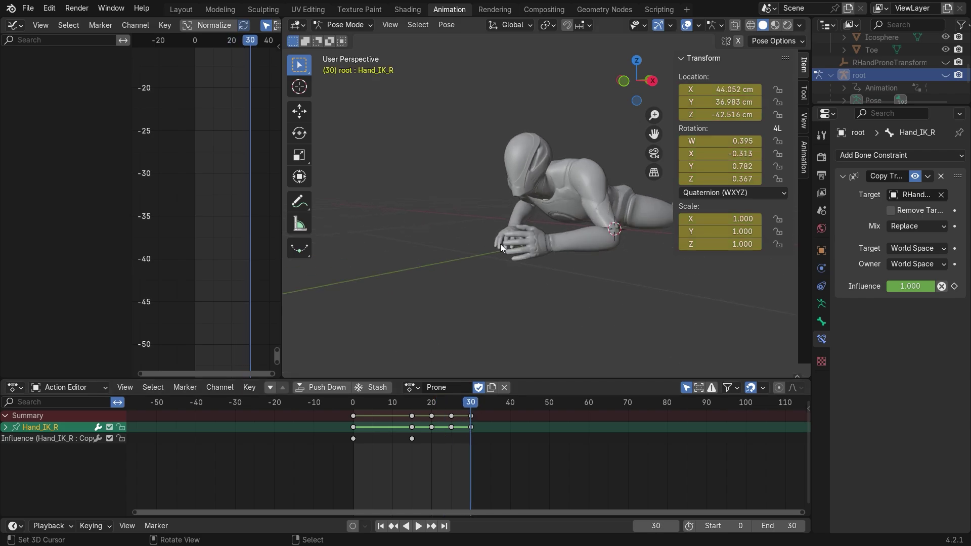
- Show the root rig and keyframe the right hand's Copy Transforms influence at 0.000 on frame 30
click(945, 74)
middle_drag(475, 221, 533, 244)
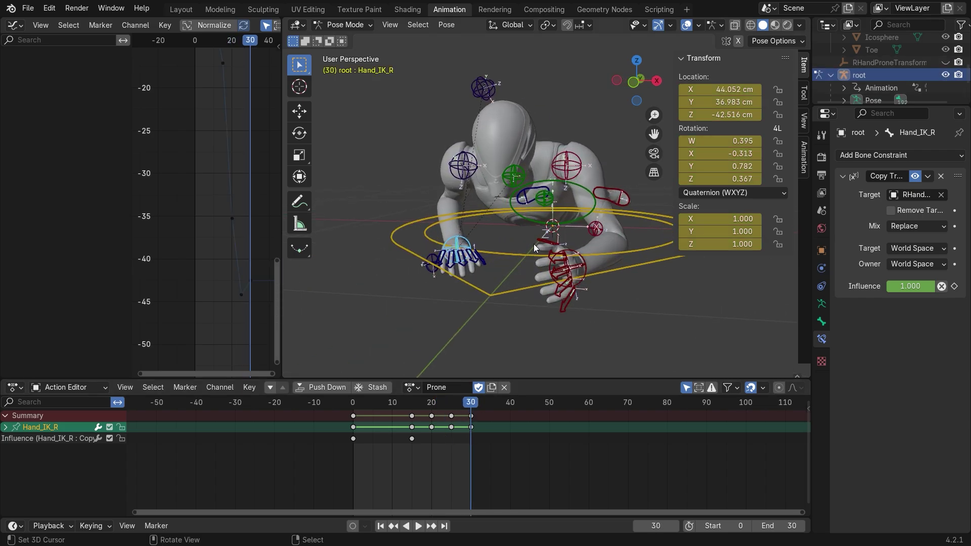
key(space)
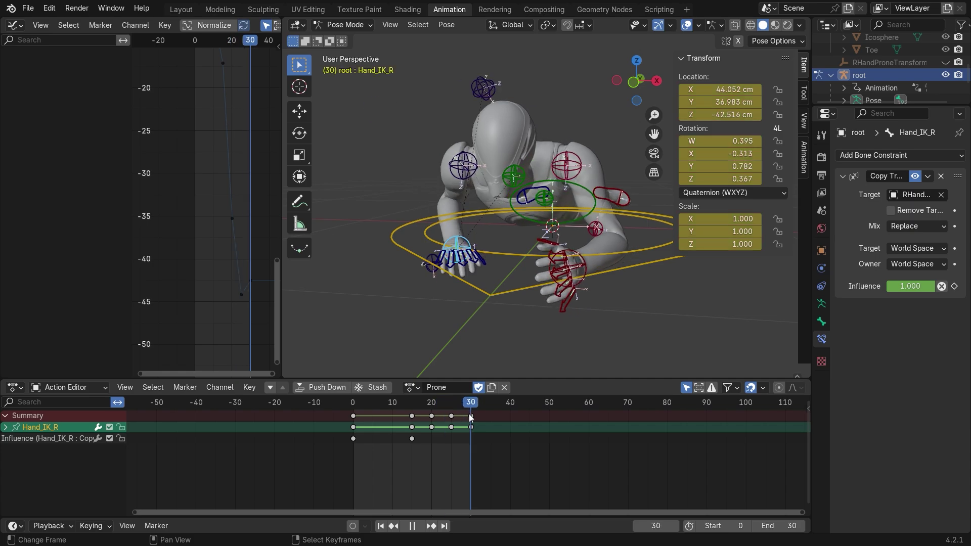
drag(931, 287, 886, 286)
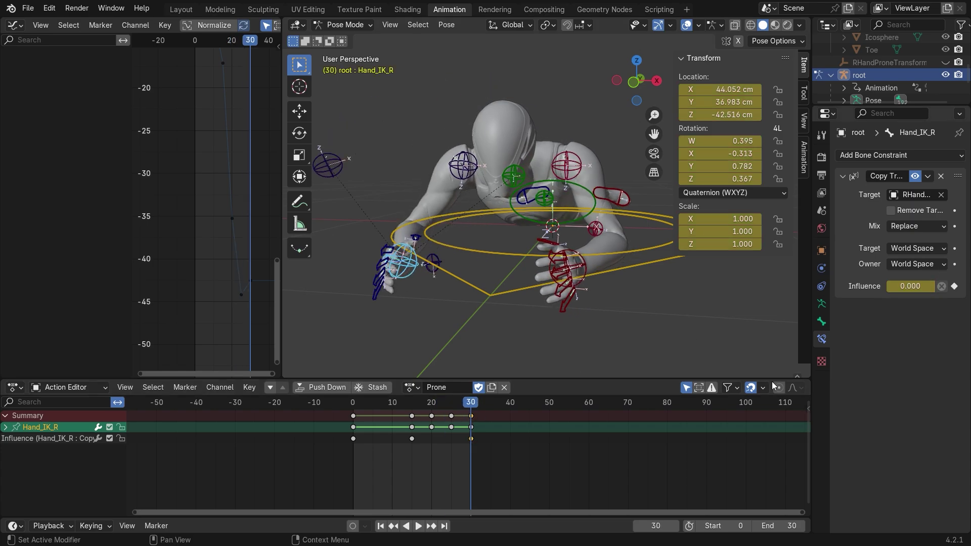
key(space)
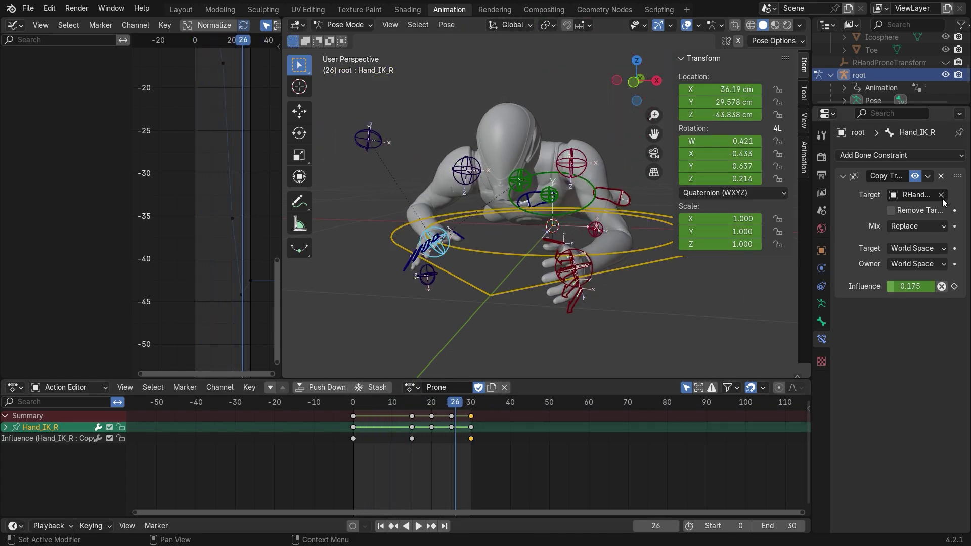
- Hide the root rig and review the Prone animation's hand motion between frame 0 and frame 32, using solid shading for a closer look
click(945, 74)
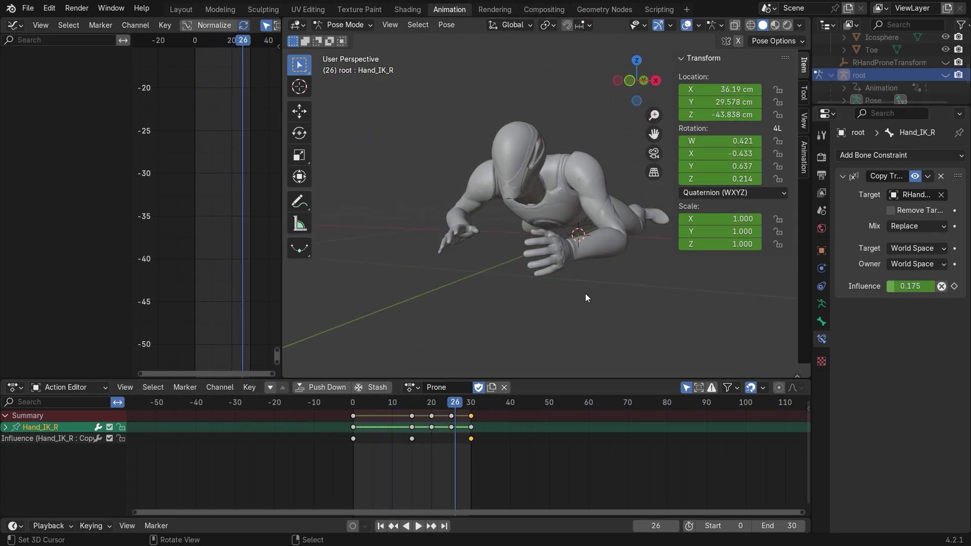
drag(454, 400, 414, 408)
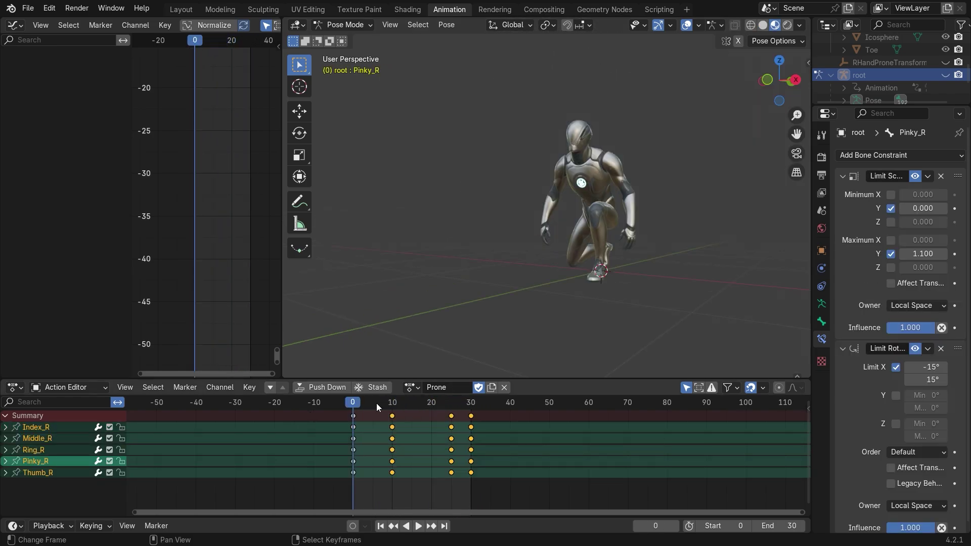
drag(357, 408, 469, 455)
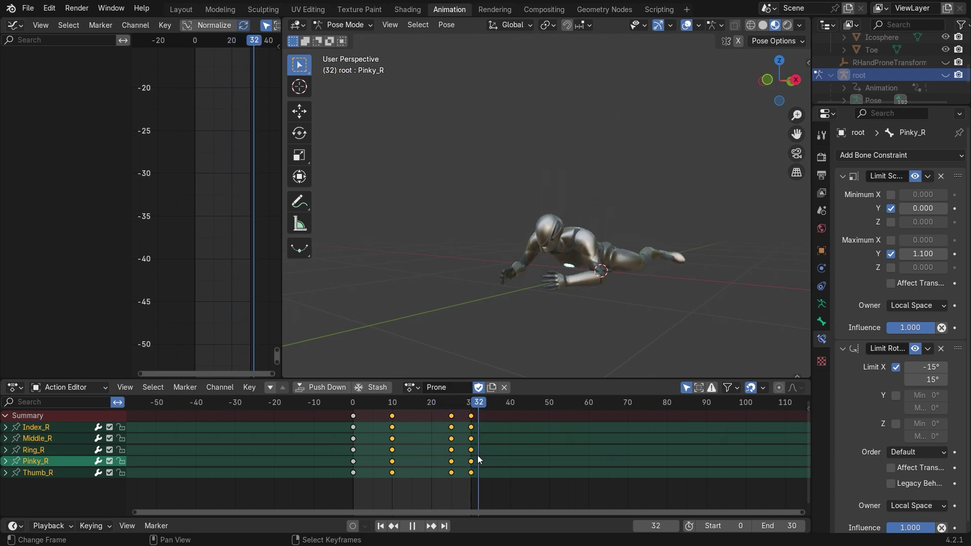
drag(477, 455, 448, 463)
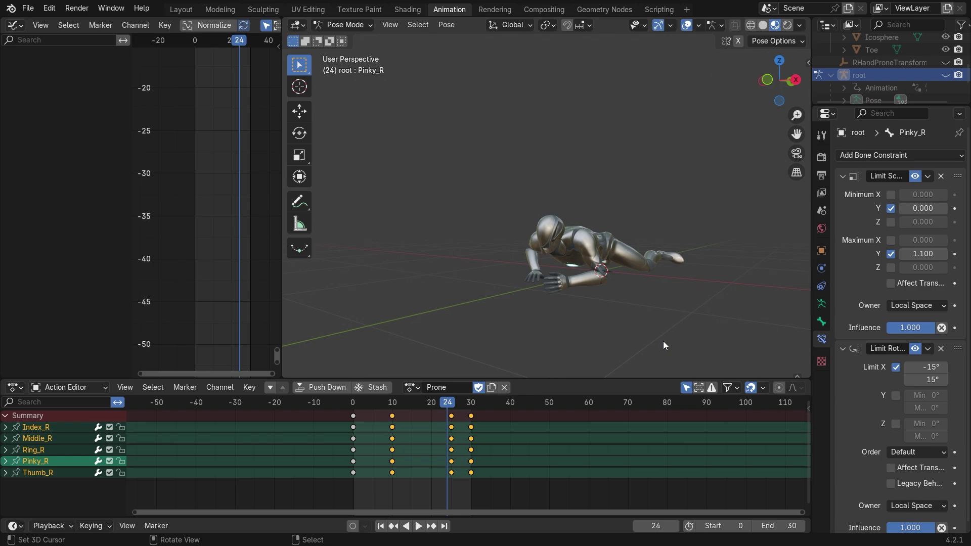
click(763, 24)
mouse_move(504, 275)
middle_down()
mouse_move(504, 331)
mouse_move(503, 268)
middle_up()
drag(452, 402, 352, 402)
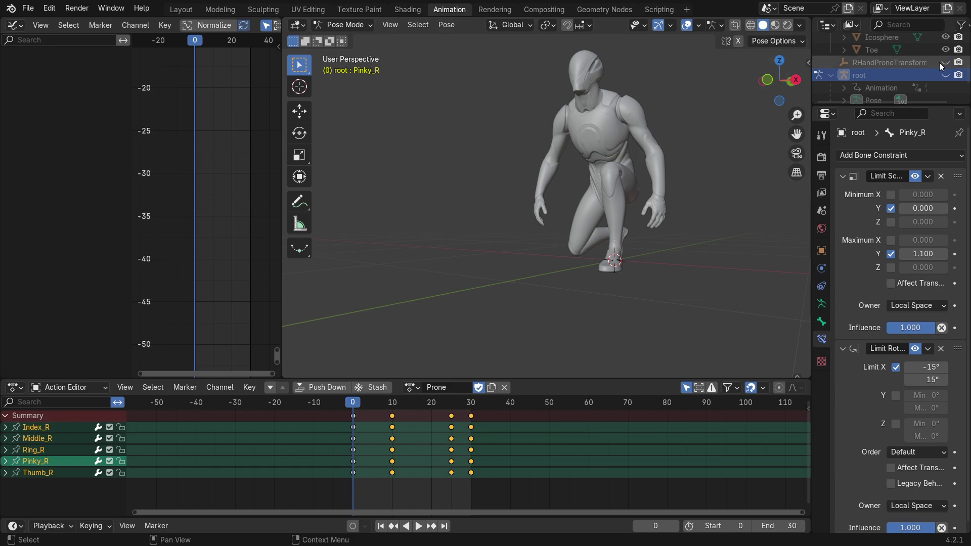
scroll(684, 204, down, 1)
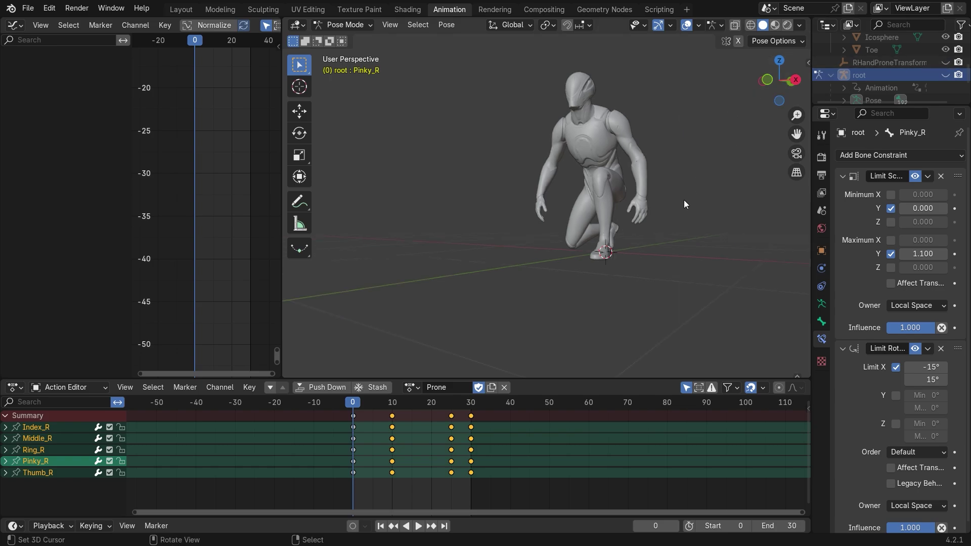
- Unhide the root rig and the right-hand empty, and duplicate RHandProneTransforms in Object Mode, moving the copy about 55 cm along X
click(945, 75)
middle_drag(572, 181, 544, 248)
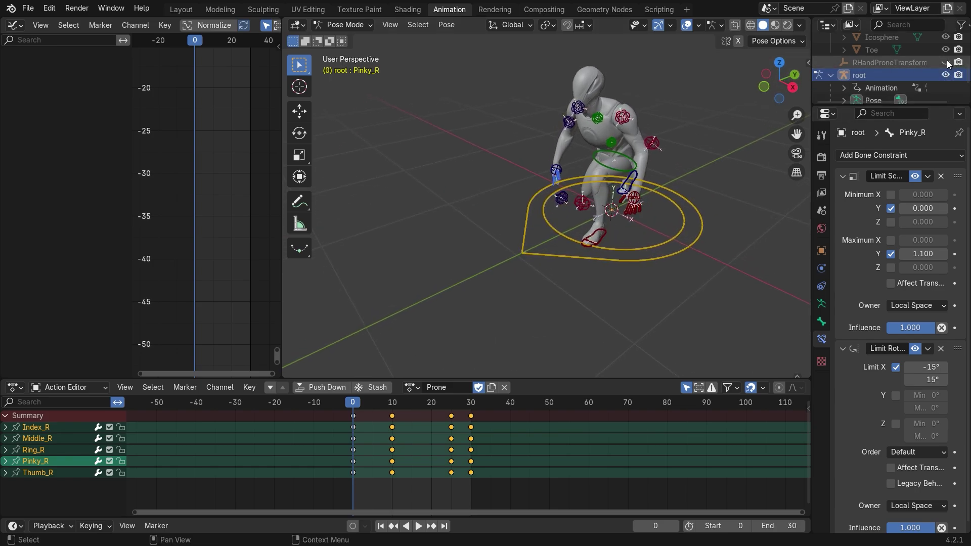
right_click(539, 219)
key(ctrl+Tab)
right_click(508, 215)
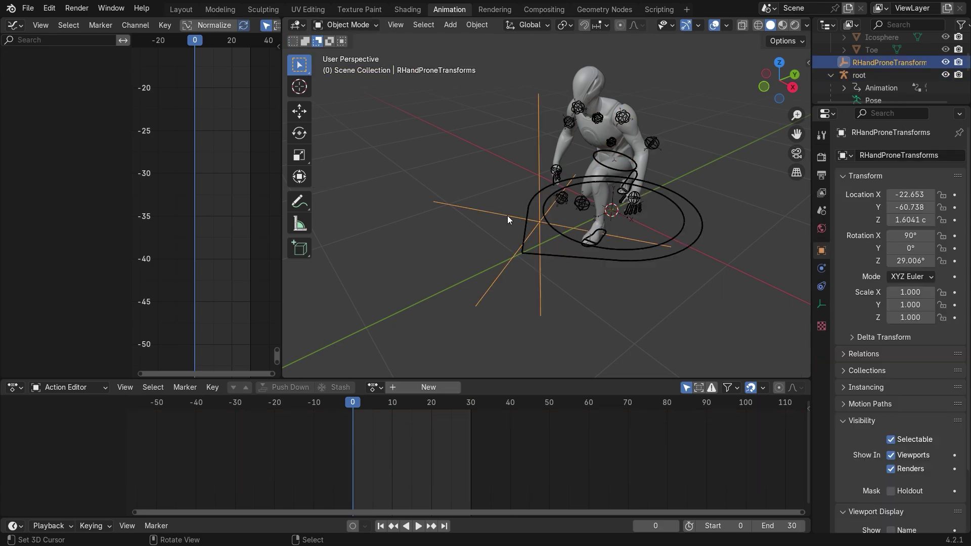
key(shift+d)
key(x)
click(566, 225)
- Rename the duplicated empty LHandProneTransforms and rotate it to about 1.5° on Z
key(KP_Decimal)
key(F2)
key(Home)
key(Home)
key(Delete)
text(L)
key(Return)
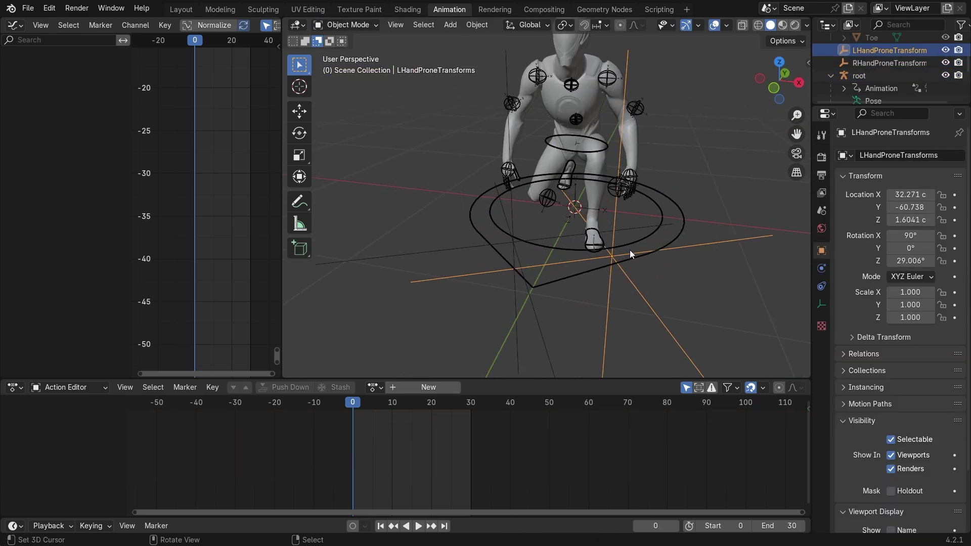
key(r)
click(646, 324)
- In Pose Mode, add a Copy Transforms constraint to the left hand control Hand_IK_L
right_click(634, 268)
key(ctrl+Tab)
right_click(607, 262)
right_click(663, 193)
click(890, 156)
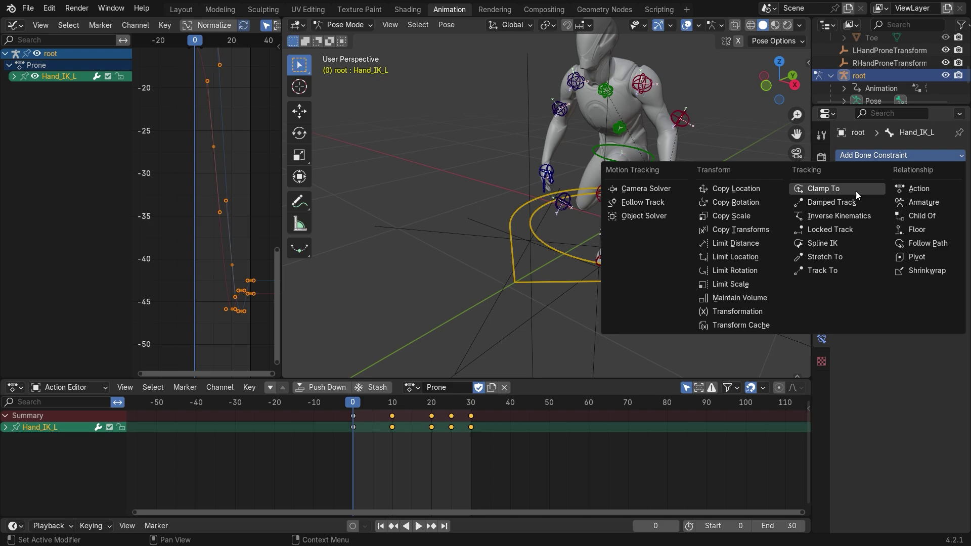
click(737, 189)
click(890, 156)
click(737, 202)
click(890, 156)
click(738, 227)
- Target the new constraint at LHandProneTransforms and set its influence to 0.000
click(915, 195)
click(879, 278)
drag(930, 286, 880, 287)
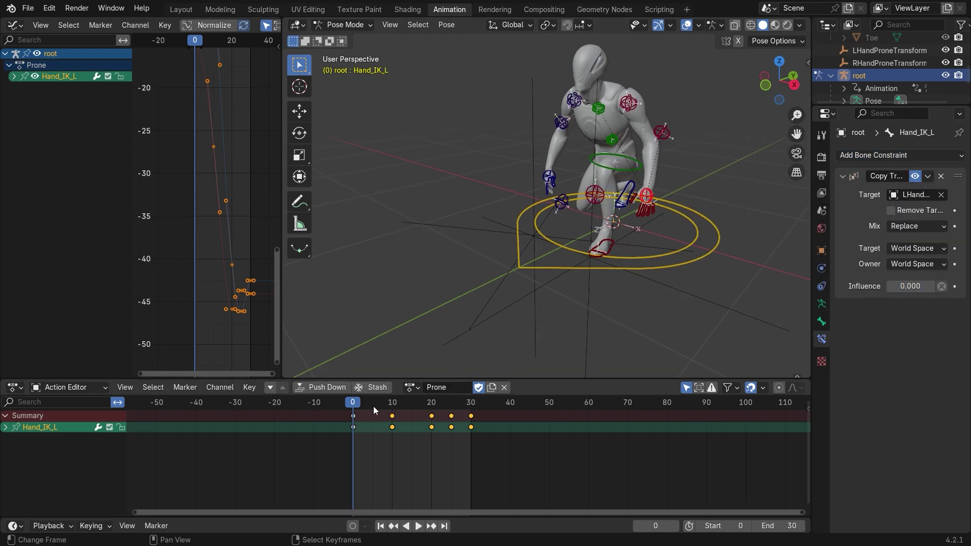
- At frame 20, move the LHandProneTransforms empty close to the character's left hand in Object Mode
drag(374, 407, 431, 420)
middle_drag(582, 238, 531, 253)
key(alt+a)
key(ctrl+Tab)
right_click(591, 333)
key(g)
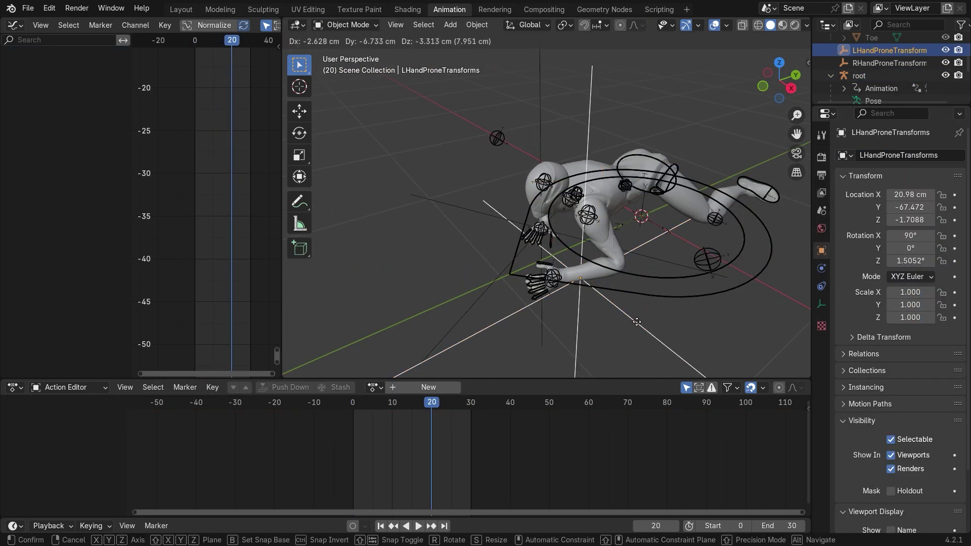
click(548, 326)
- Refine LHandProneTransforms in the orthographic views, placing it at about X 18.3, Y -82.7, Z 3.8 cm and adjusting its rotation
key(KP_3)
key(KP_1)
key(r)
key(g)
click(711, 263)
key(r)
click(708, 266)
- Rotate the LHandProneTransforms empty about 61° around the global Y axis
middle_drag(703, 265, 663, 288)
right_click(590, 258)
right_click(585, 290)
key(r)
key(y)
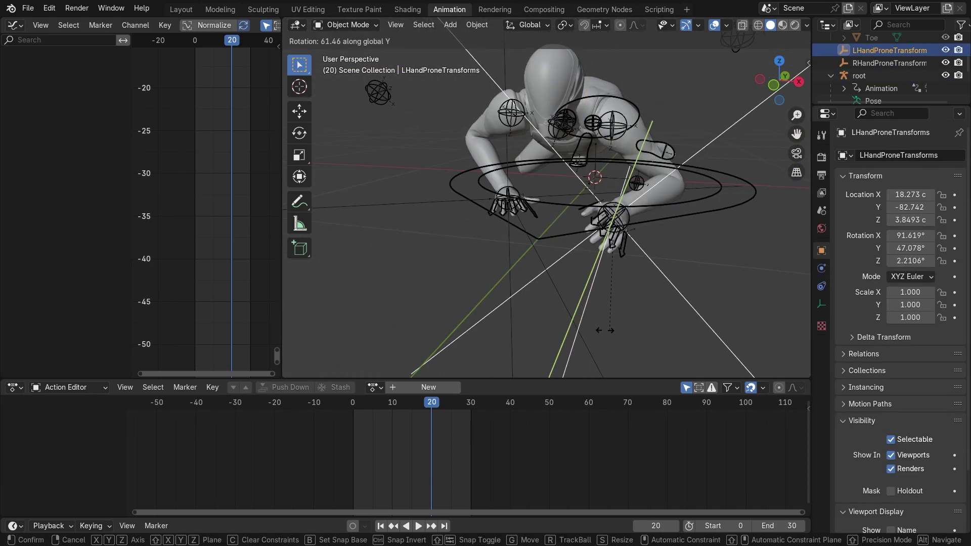
click(602, 329)
- Fine-tune the left-hand empty's rotation and adjust its position in the side view
key(r)
click(661, 323)
key(KP_3)
key(g)
click(581, 270)
- In Pose Mode, keyframe Hand_IK_L's Copy Transforms influence at frame 20, and key it as 0.000 at frame 10
drag(451, 422, 432, 442)
right_click(610, 217)
click(346, 26)
click(349, 66)
key(i)
click(392, 403)
drag(926, 286, 891, 286)
key(i)
- Hide the root rig and both hand empties, and play the Prone animation from frame 0 to check the hands
drag(446, 414, 471, 430)
scroll(693, 172, down, 2)
drag(945, 75, 945, 50)
click(418, 526)
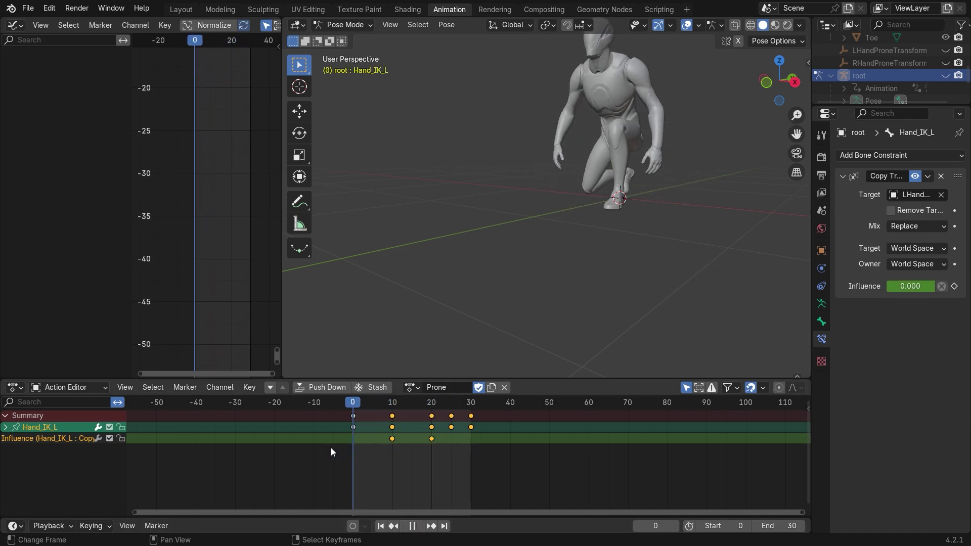
key(space)
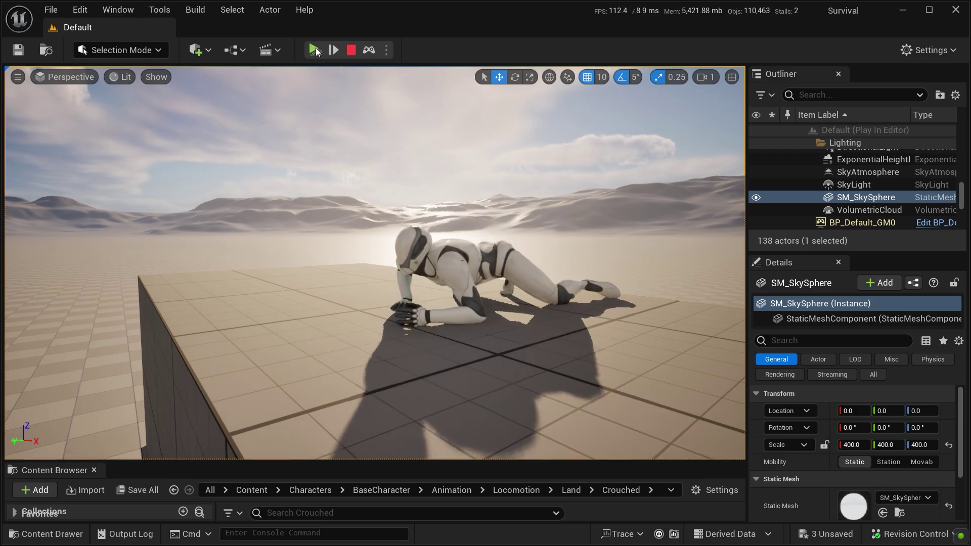
- Switch to Unreal Editor, run the Default level, and bring the view around to a close-up of the prone character's hands
click(316, 50)
key(a)
right_drag(507, 256, 713, 273)
key(w)
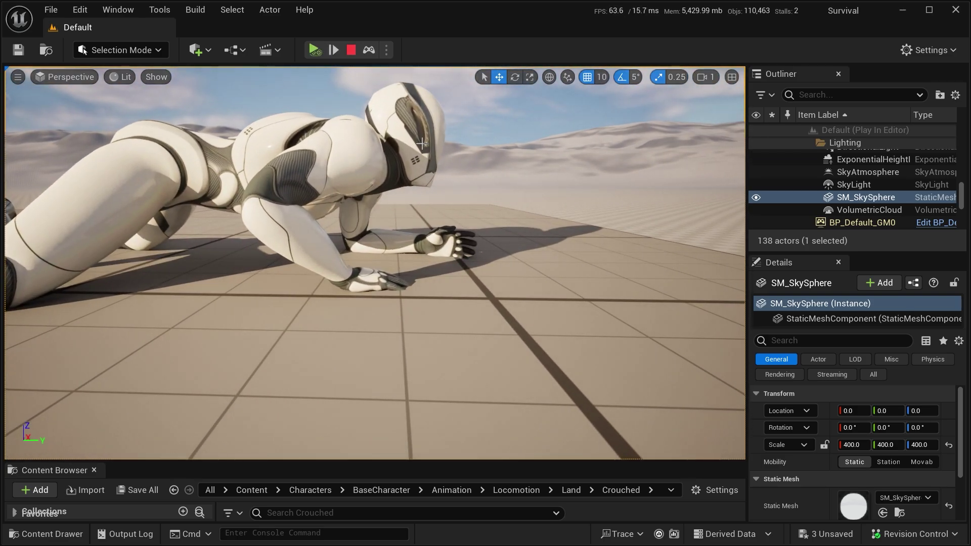
- Advance the paused game frame by frame to examine how the character's hands stay planted while going prone
click(332, 50)
click(333, 50)
click(333, 50)
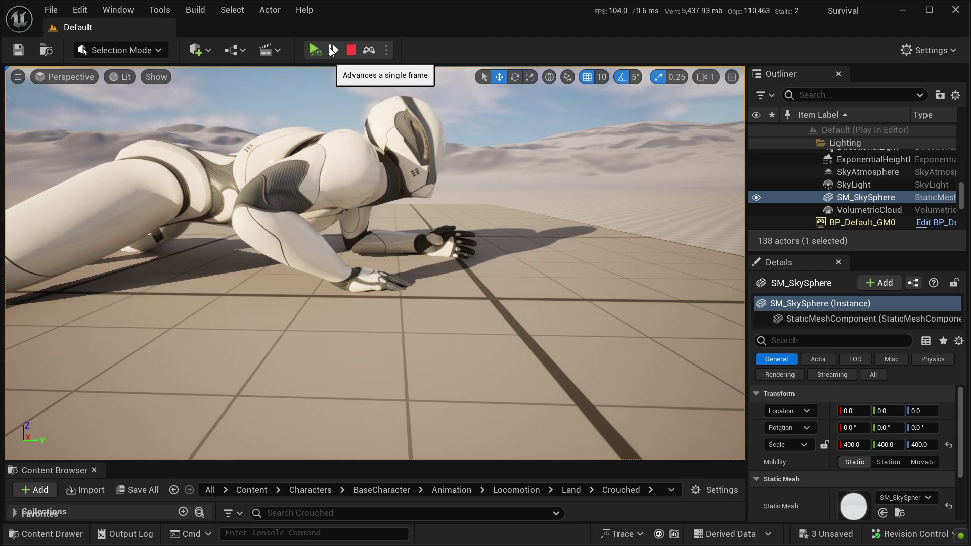
click(332, 50)
click(332, 50)
click(332, 50)
click(332, 50)
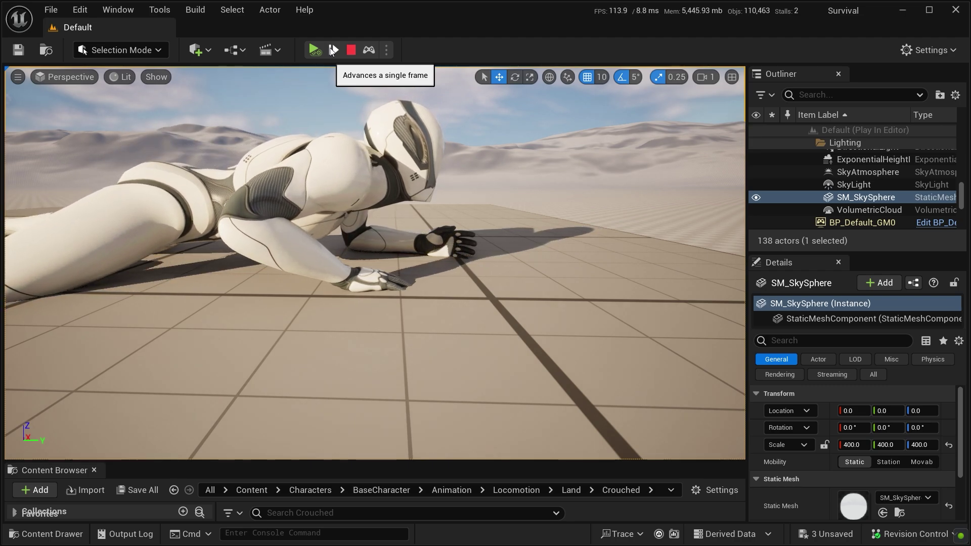
click(332, 50)
click(332, 50)
click(331, 50)
click(331, 50)
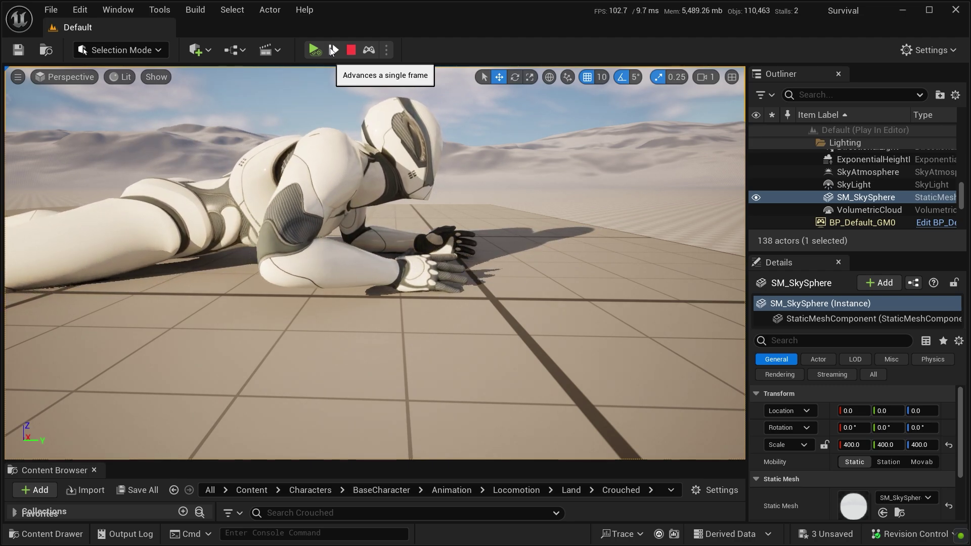
click(331, 50)
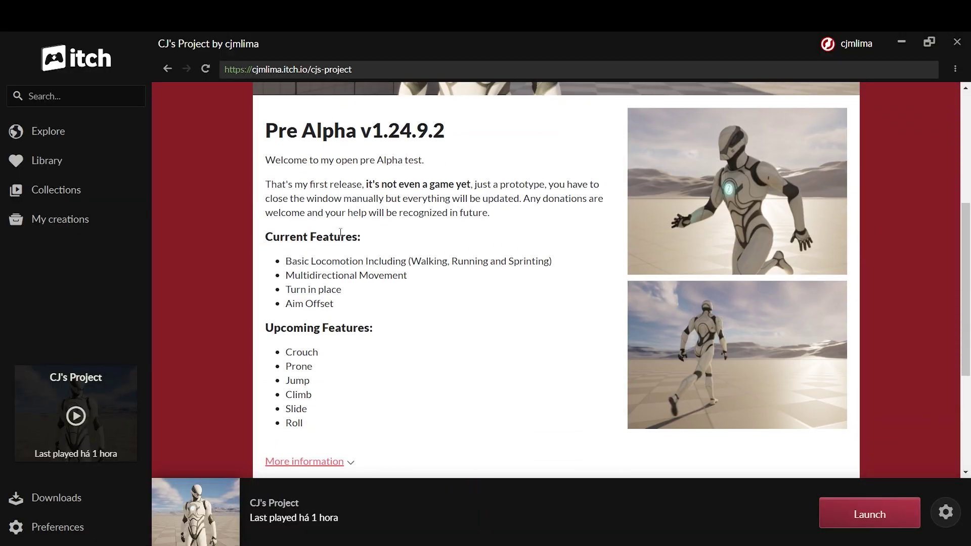
- Switch to the itch app and read the release description, feature lists and download section of the CJ's Project page
scroll(435, 349, down, 4)
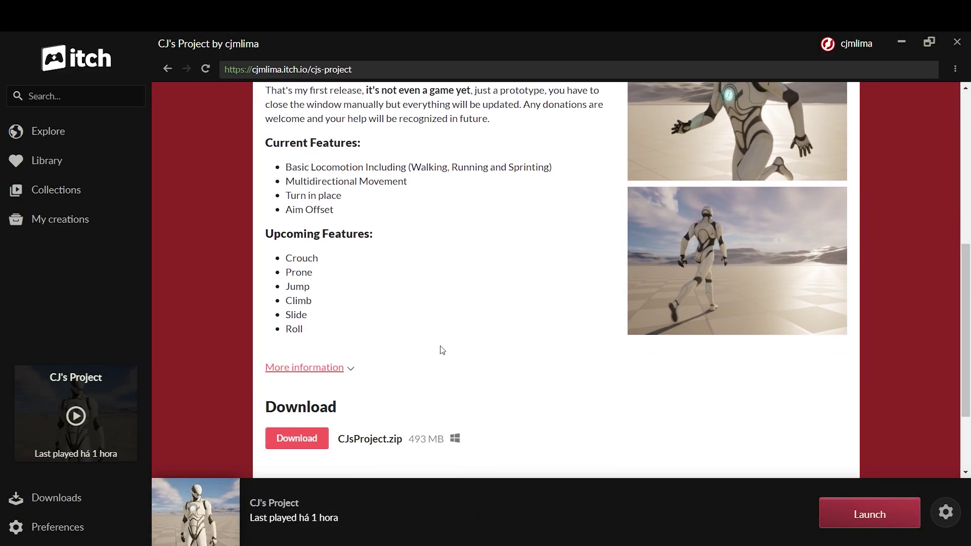
scroll(424, 379, up, 7)
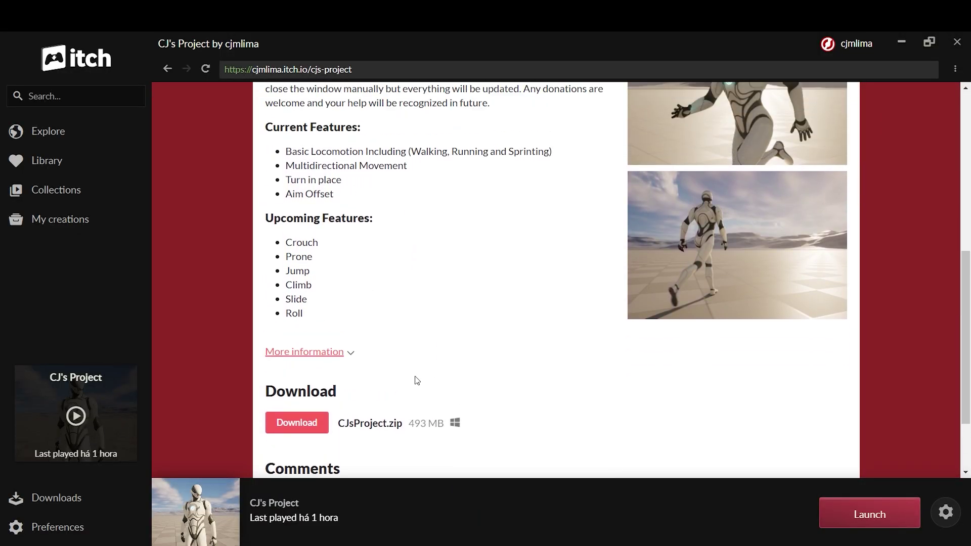
scroll(410, 379, up, 2)
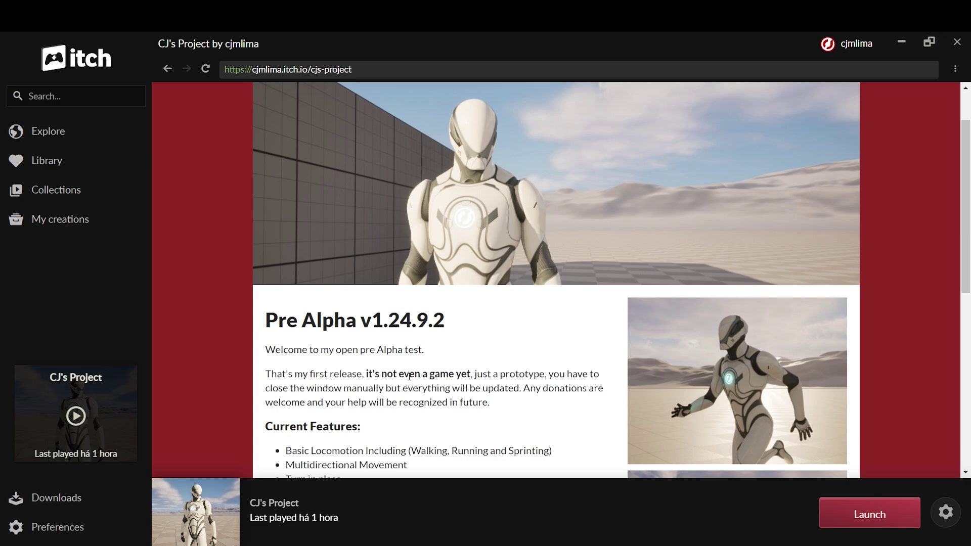
drag(298, 380, 506, 414)
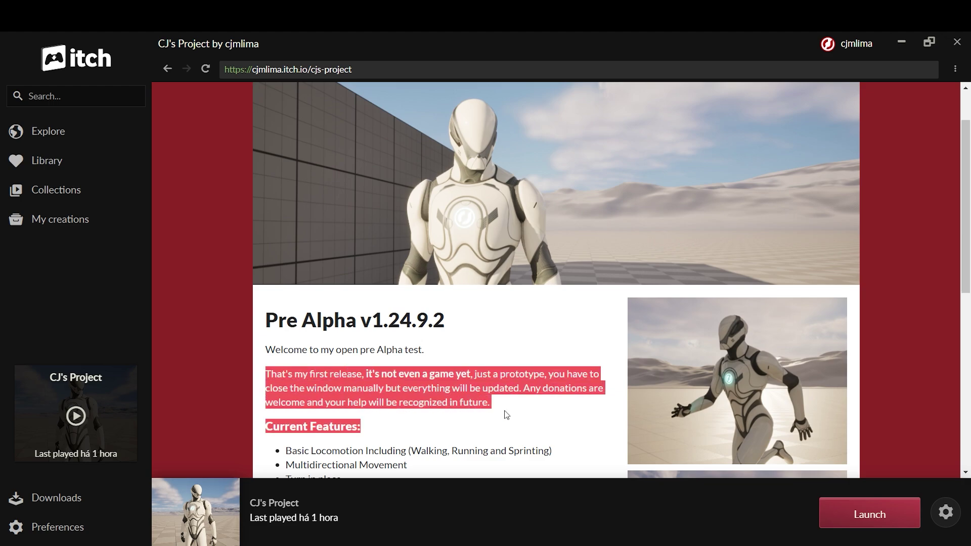
click(537, 416)
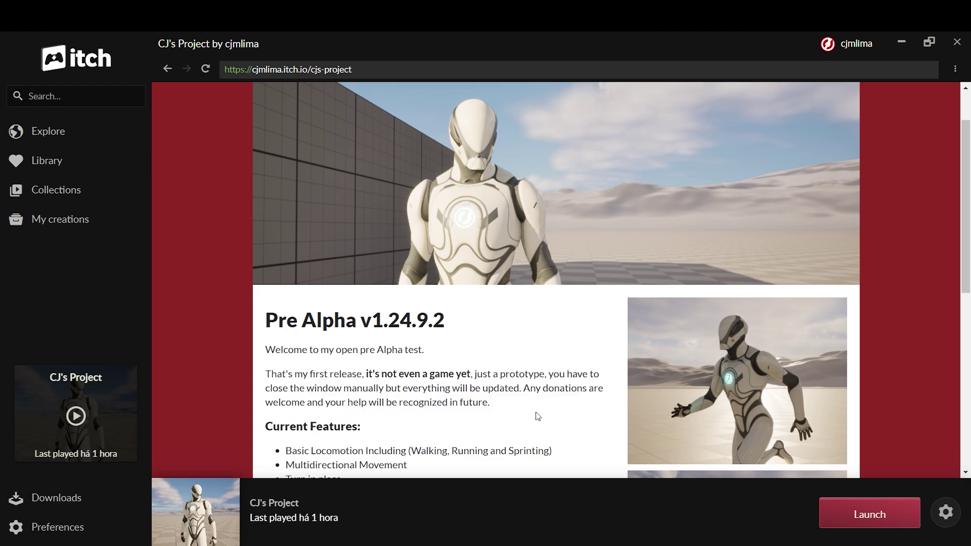
scroll(521, 416, up, 2)
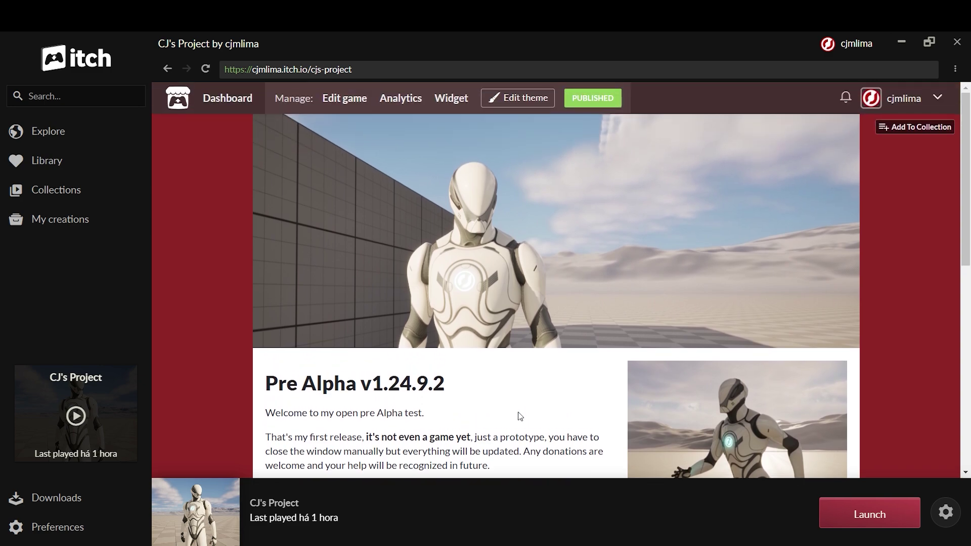